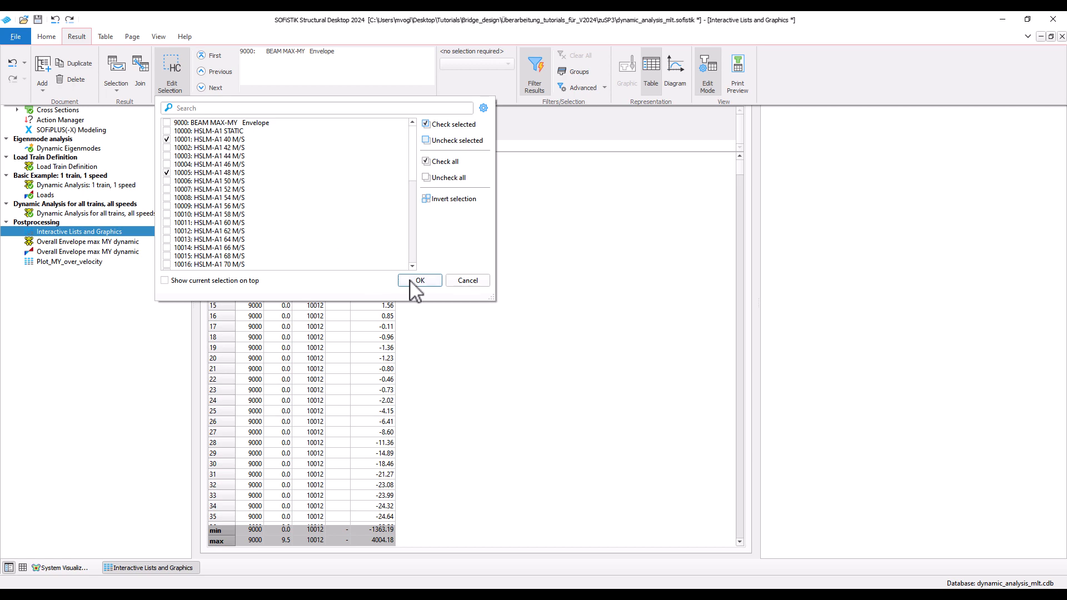
Apply history cases 10001 and 10005, then define a diagram with Time on X, bending moment My on Y and Title as graph.
click(414, 280)
click(685, 71)
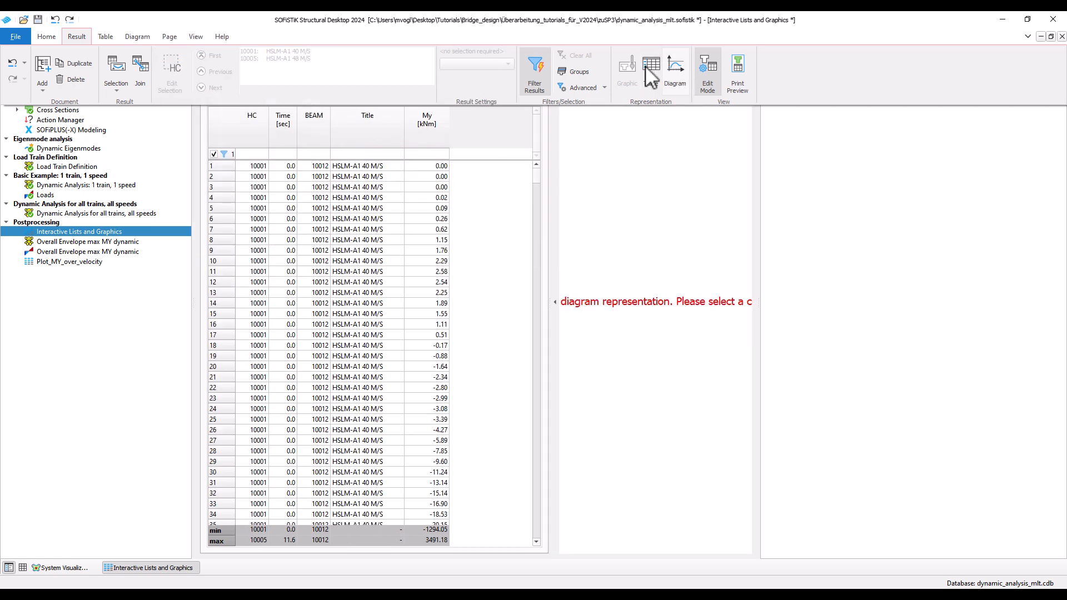
click(137, 36)
click(354, 56)
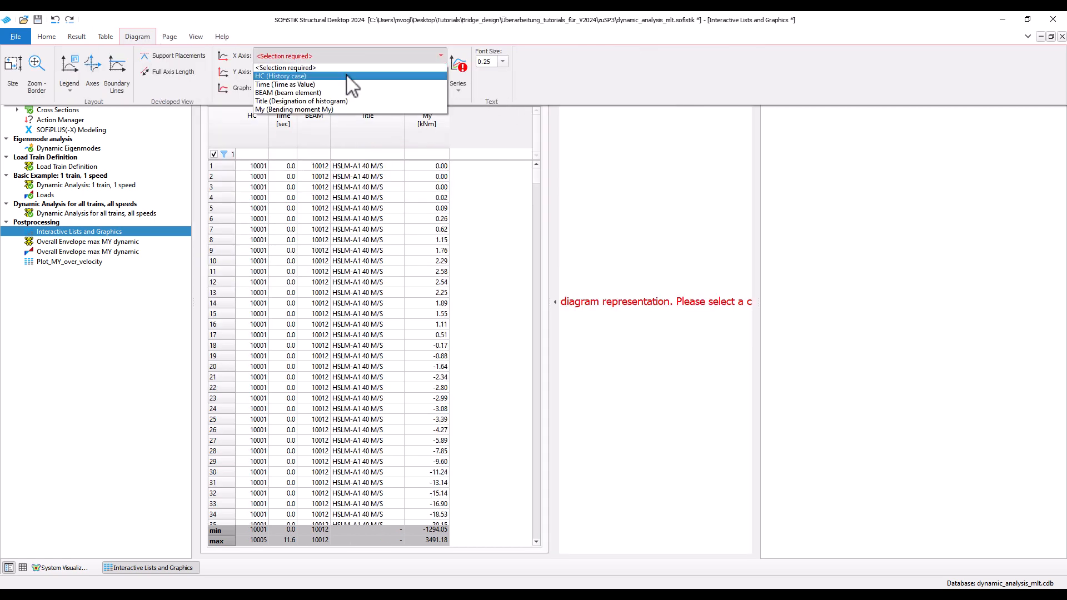
click(339, 84)
click(343, 71)
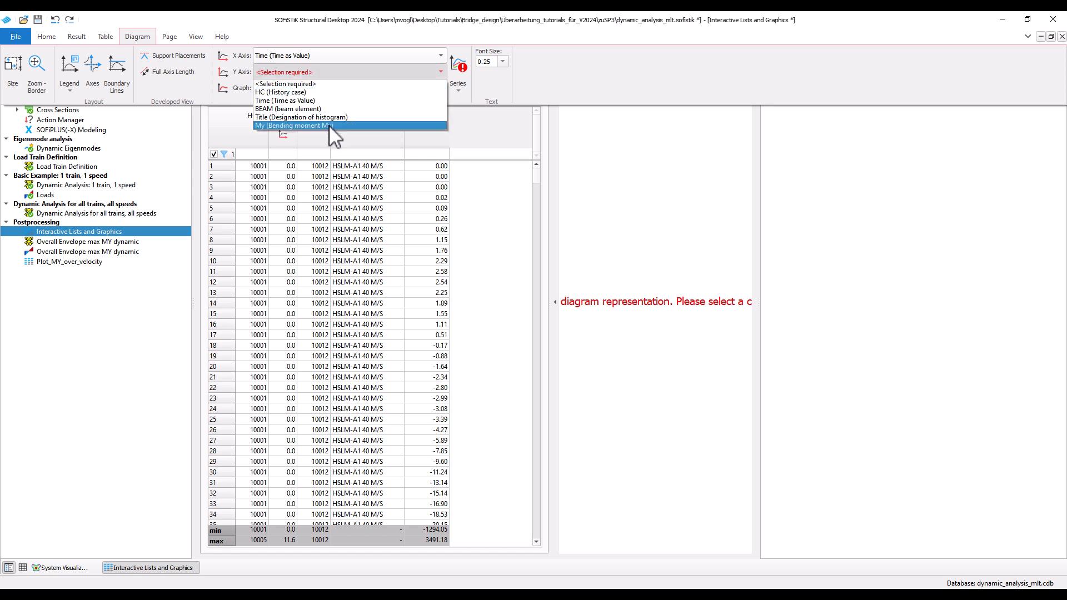
click(311, 126)
click(330, 88)
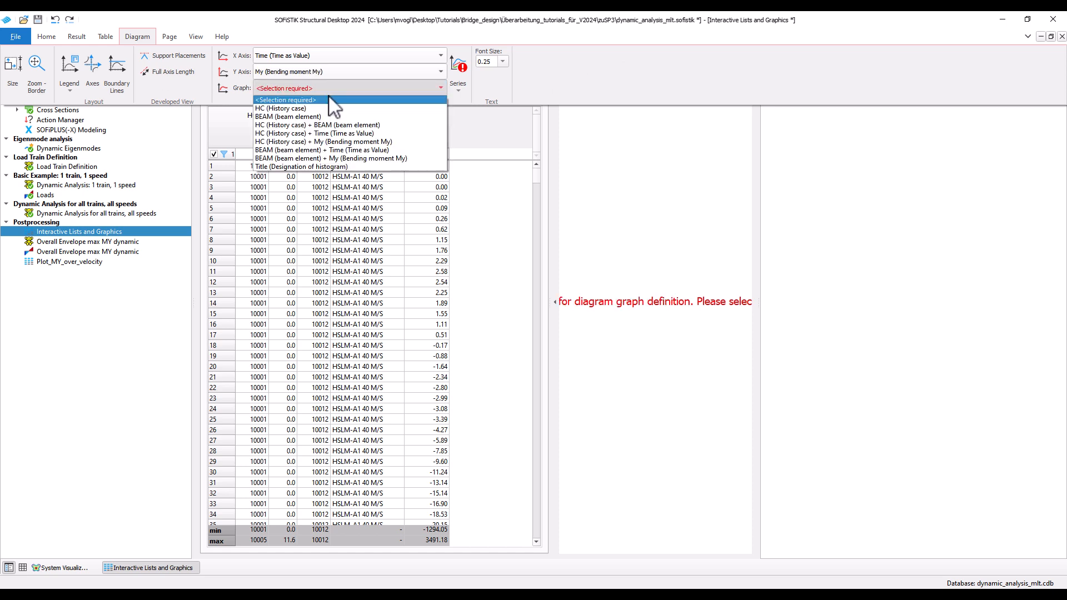
click(341, 166)
Plot the HSLM-A1 40 M/S and 48 M/S series, colour the 48 M/S curve red and expand the diagram over the table.
click(460, 87)
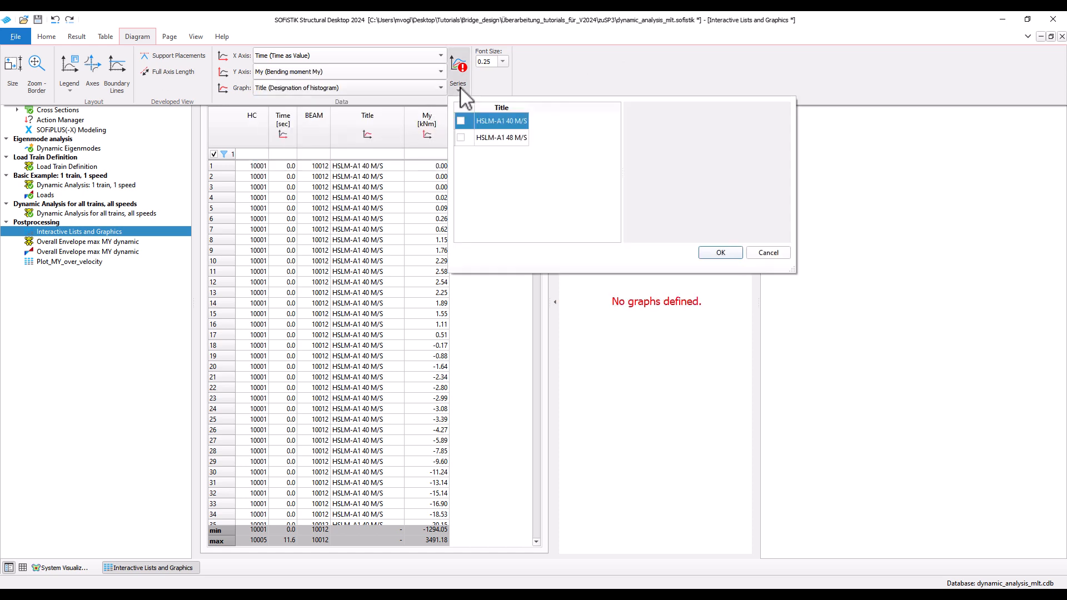
click(460, 121)
click(461, 137)
click(717, 119)
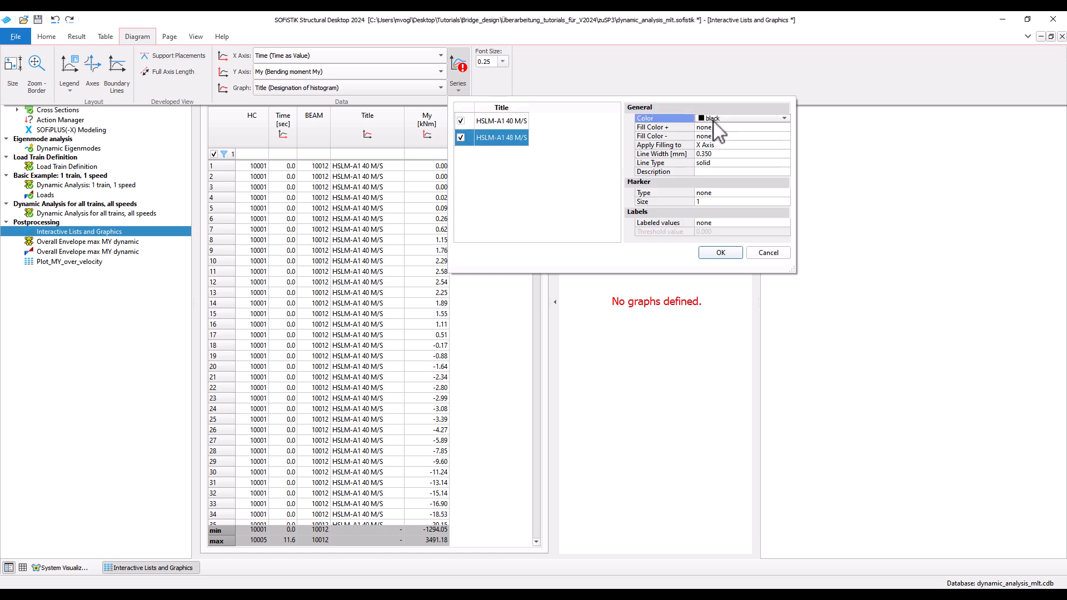
click(717, 118)
click(717, 134)
click(719, 253)
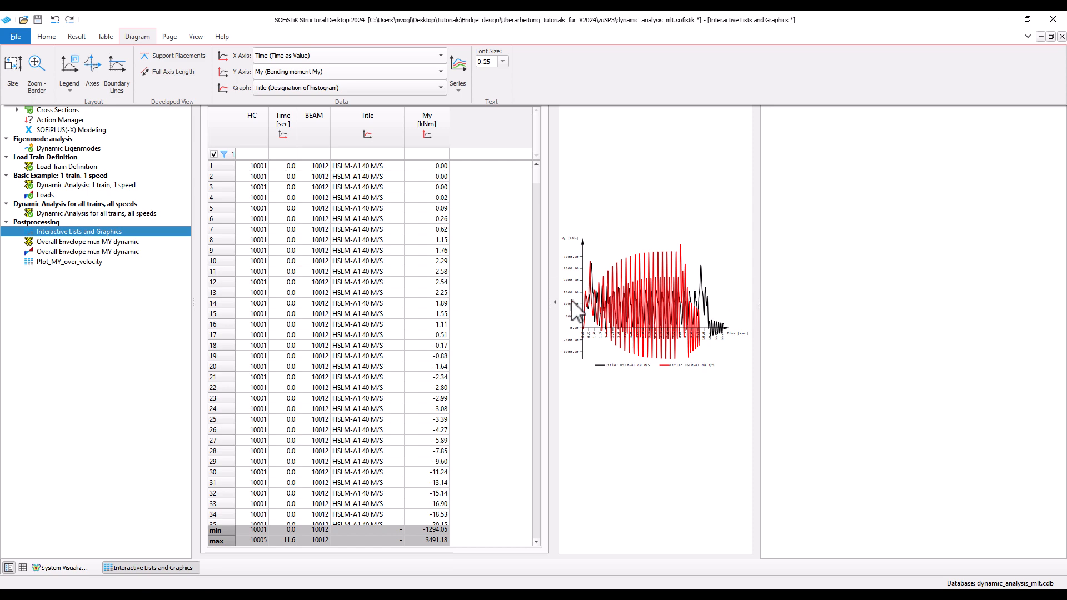
click(555, 302)
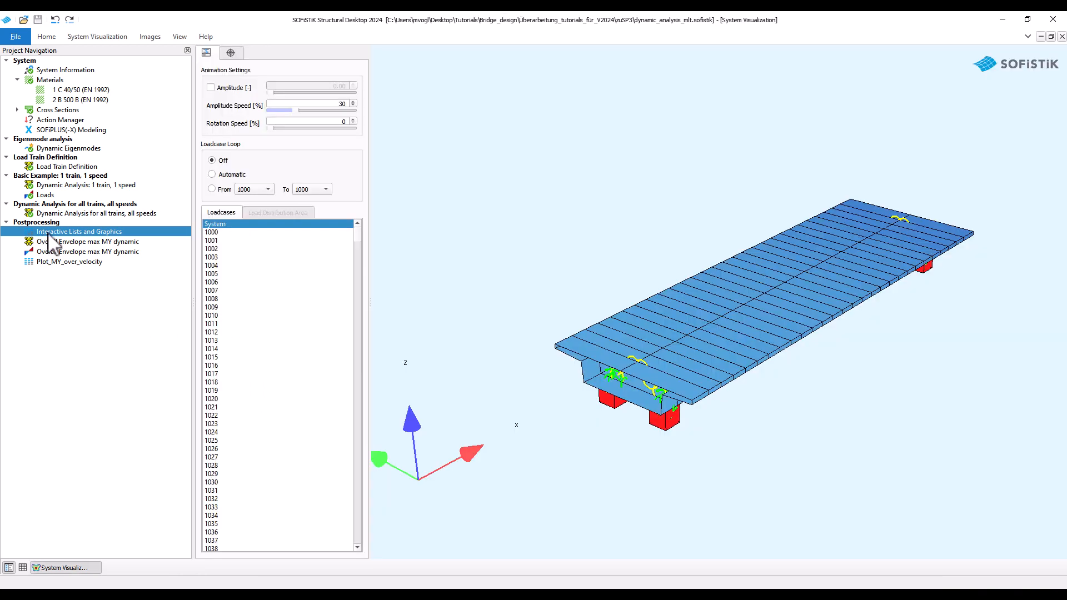
Insert an Interactive Graphics task after Interactive Lists and Graphics in the Postprocessing group and open it for editing.
right_click(49, 232)
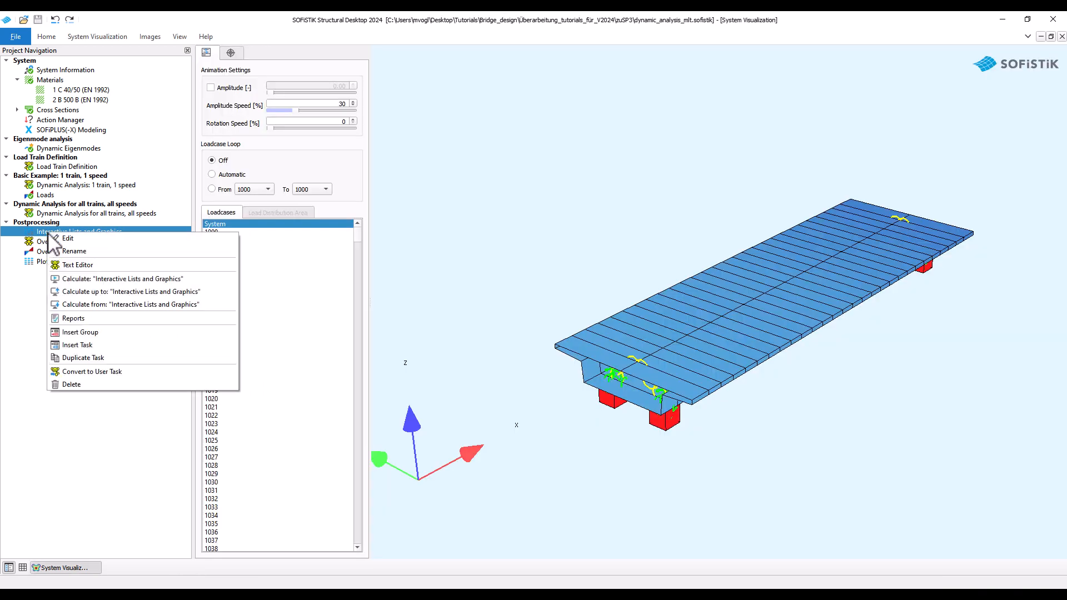
click(77, 345)
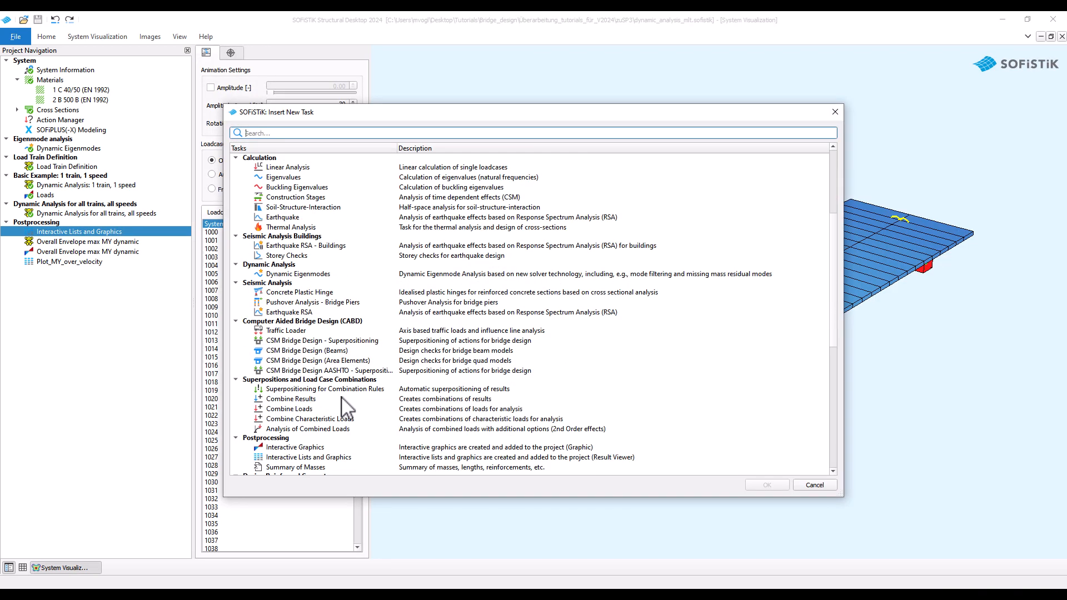
scroll(314, 330, down, 2)
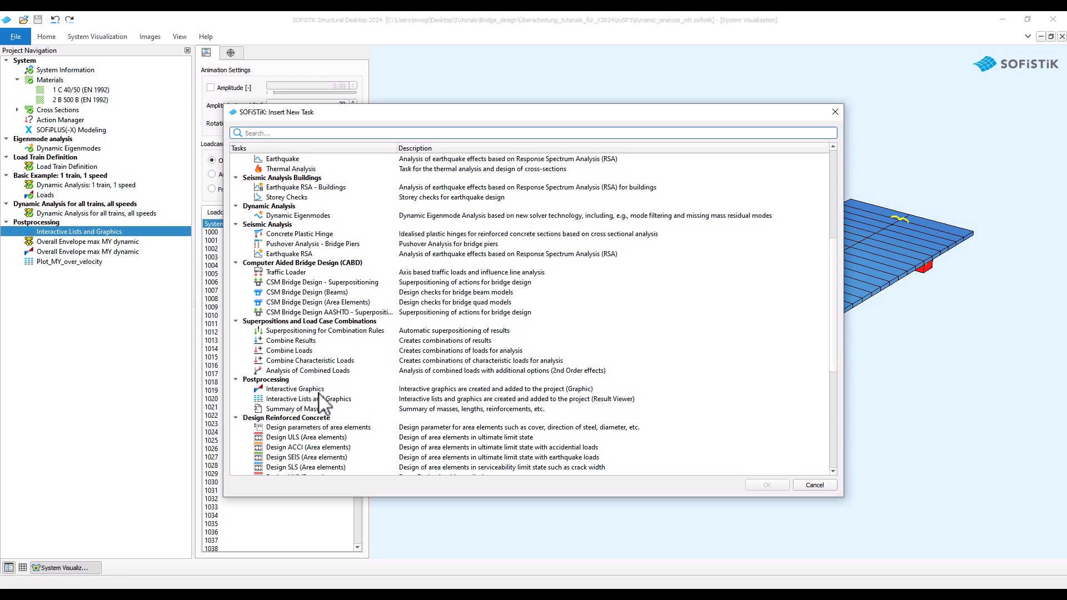
click(319, 391)
click(765, 486)
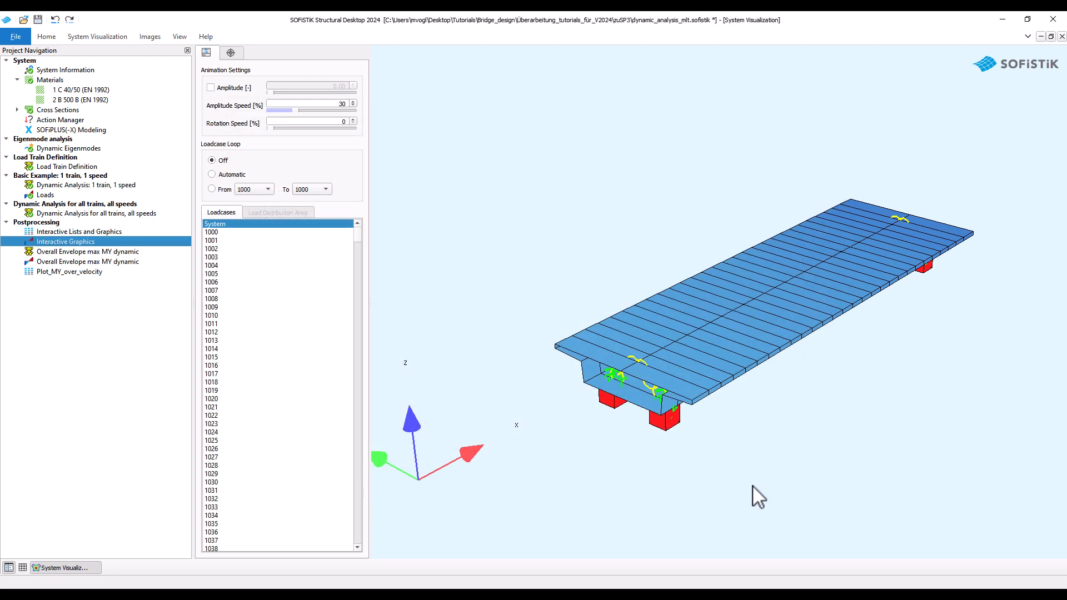
double_click(105, 243)
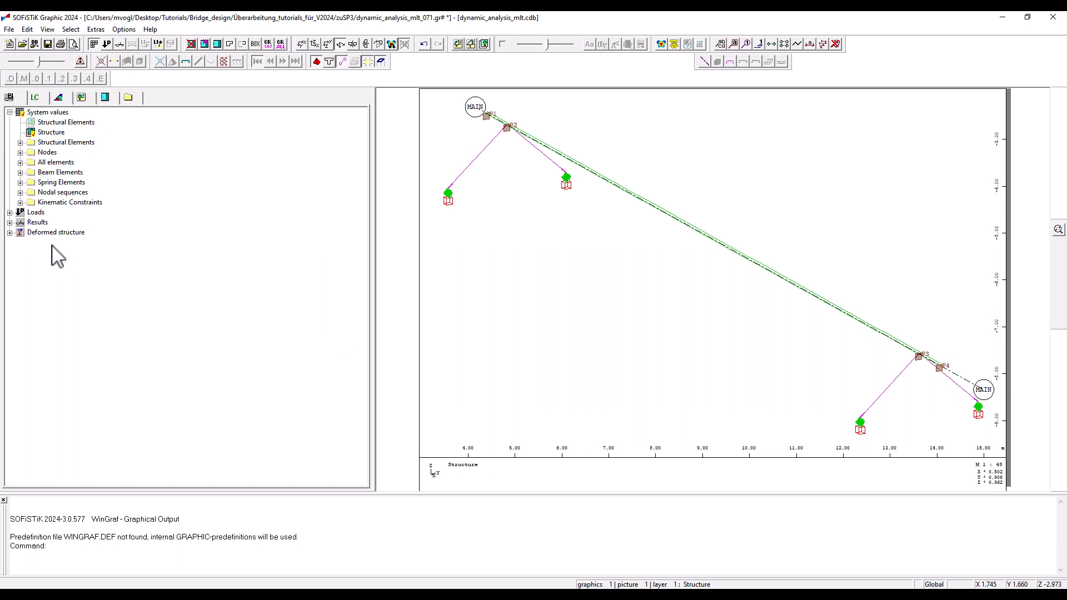
Partition the drawing into three pictures in height and view the bridge structure in side elevation.
click(50, 30)
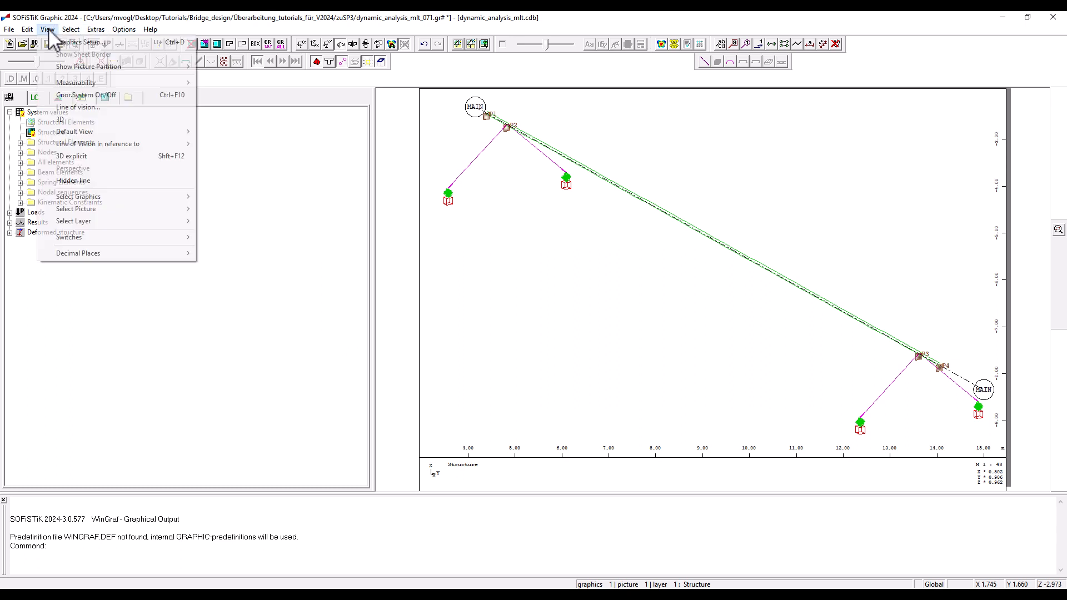
click(57, 43)
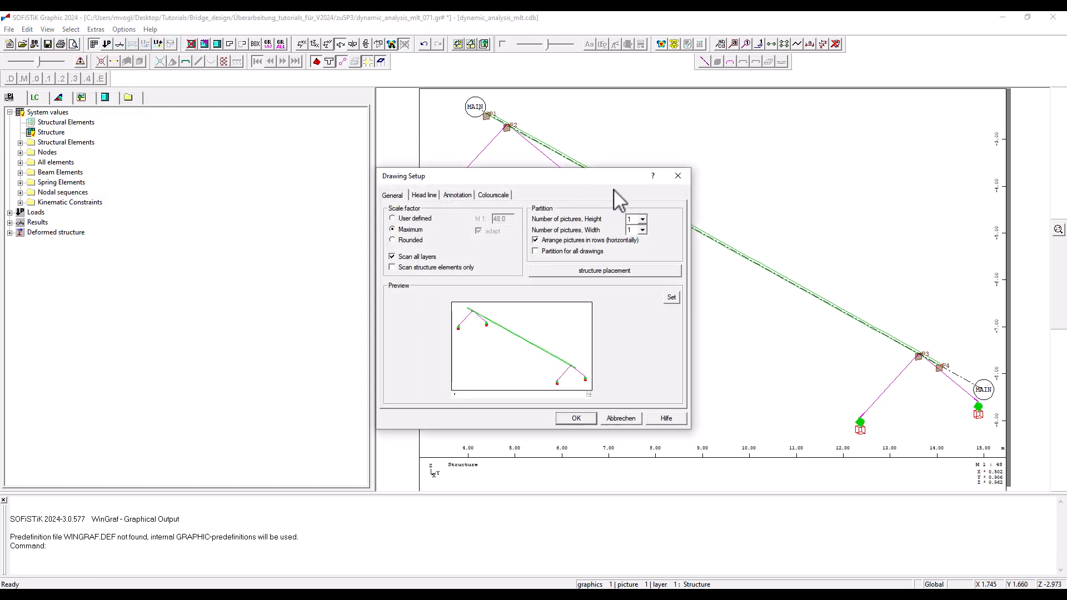
click(643, 220)
click(634, 243)
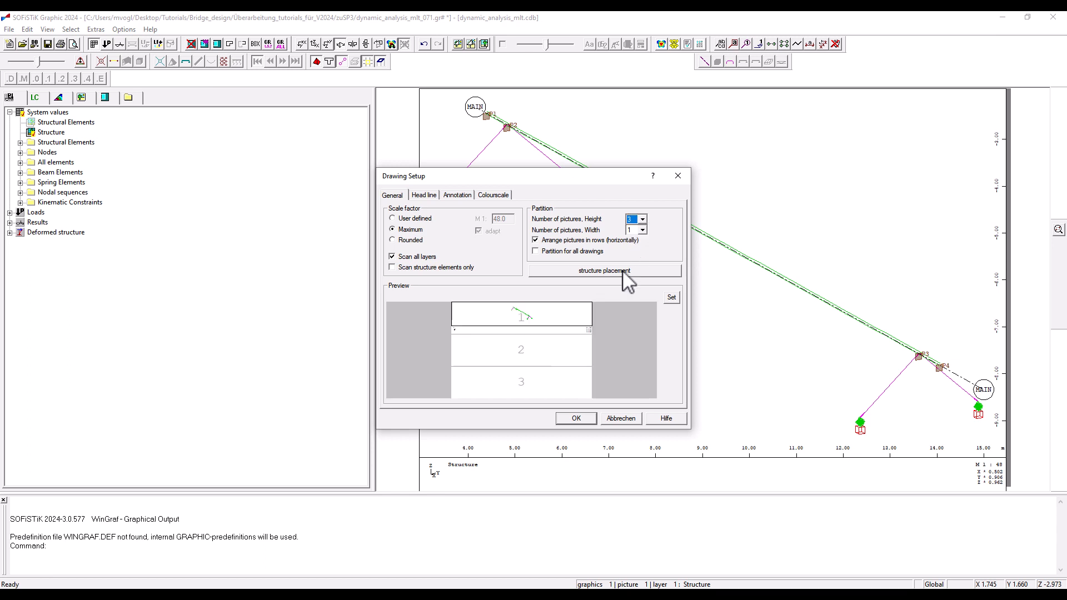
click(578, 419)
click(314, 44)
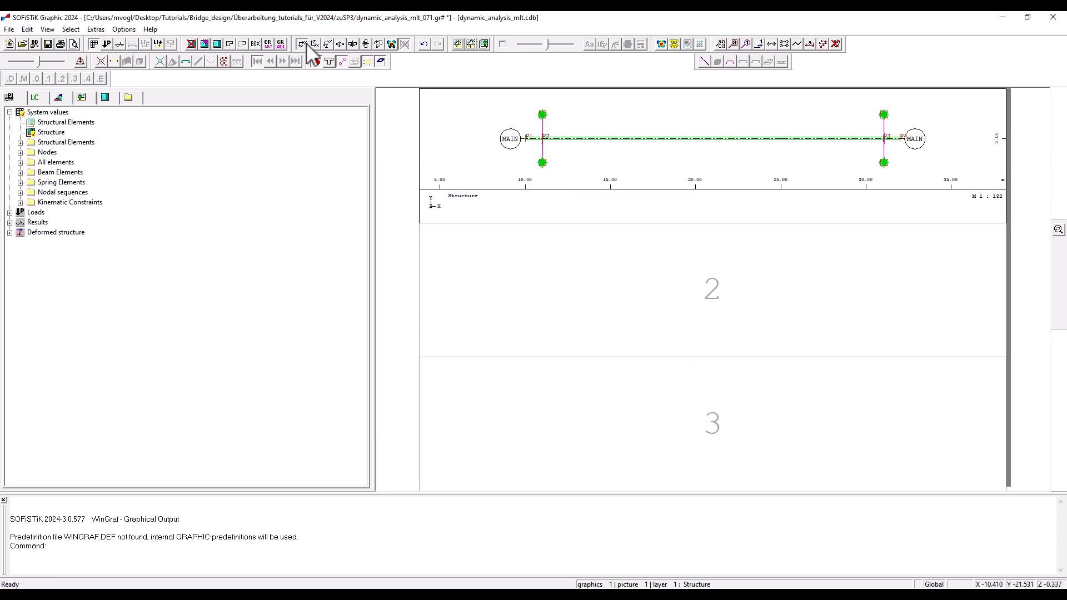
Display the beam element forces result Bending moment My in the first picture.
click(10, 223)
click(20, 243)
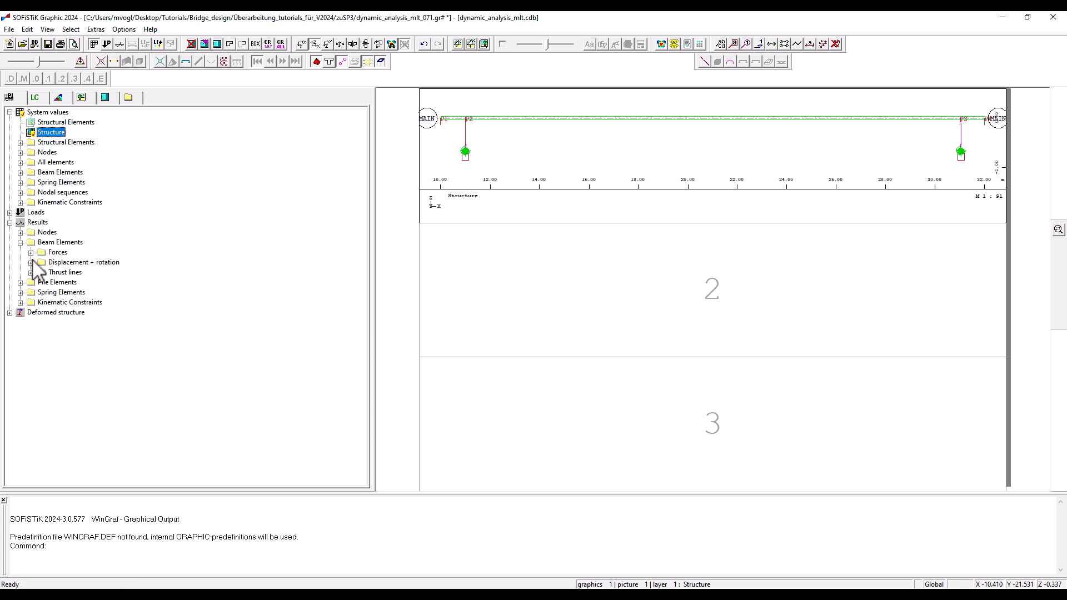
click(31, 253)
double_click(137, 303)
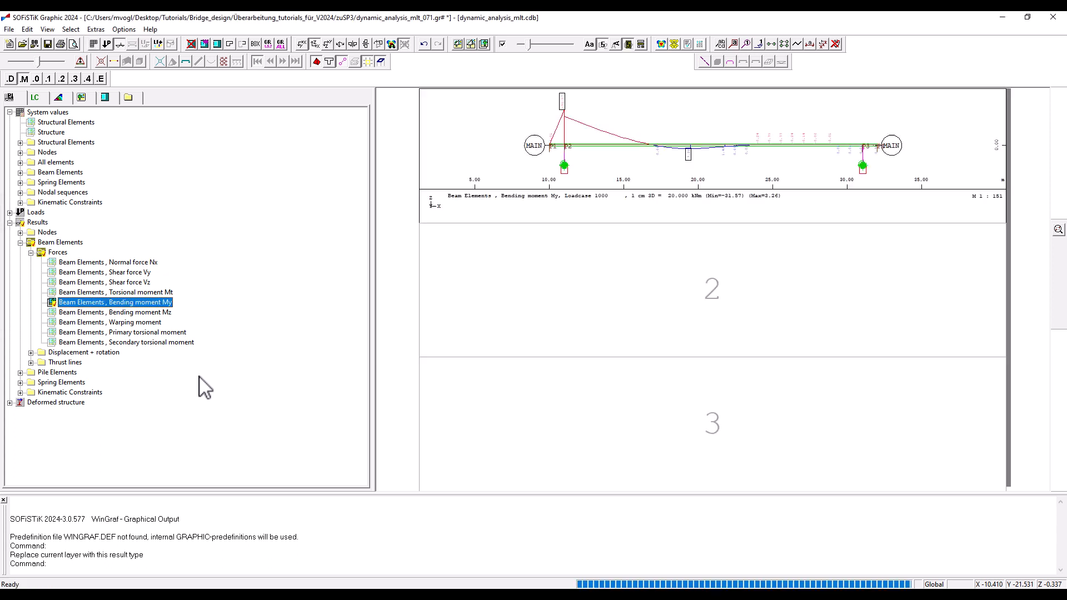
Show load case 10000 BEAM MAX-MY HSLM-A1 STATIC in the first picture.
click(46, 100)
scroll(98, 198, down, 20)
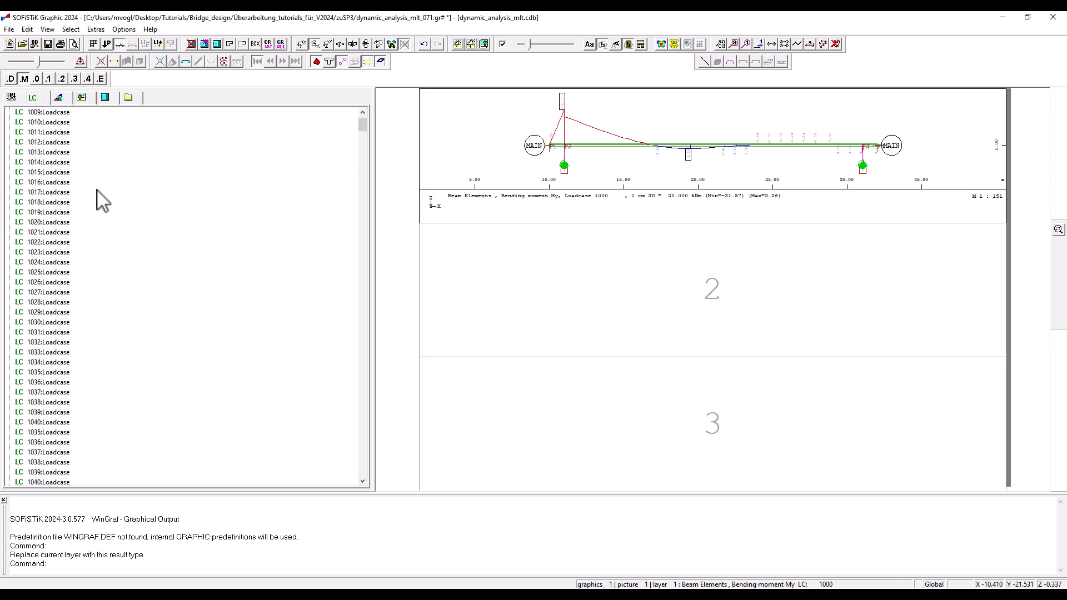
scroll(106, 216, down, 20)
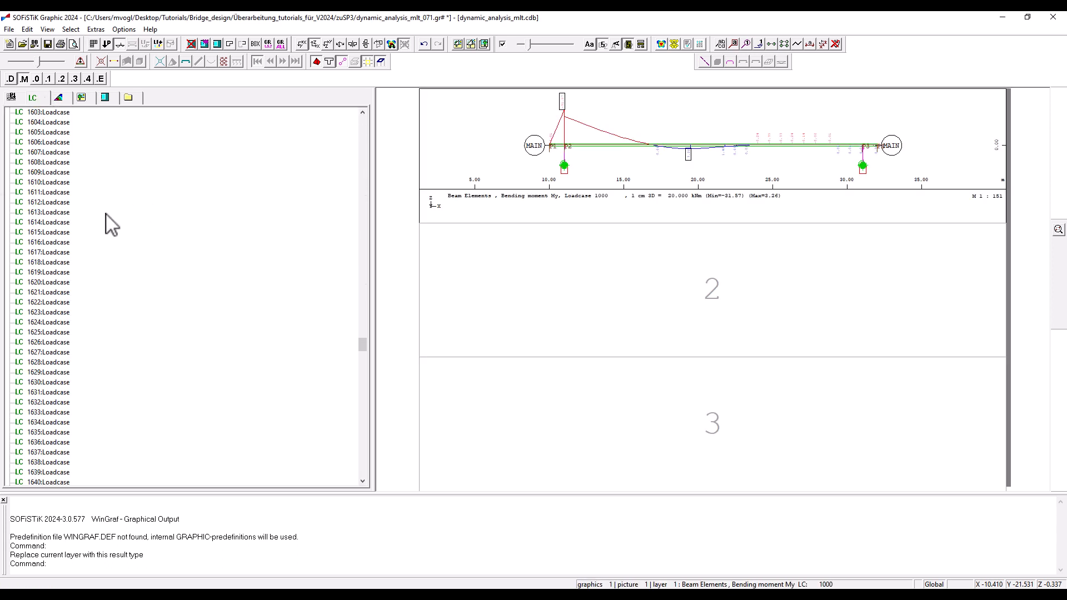
scroll(109, 222, up, 5)
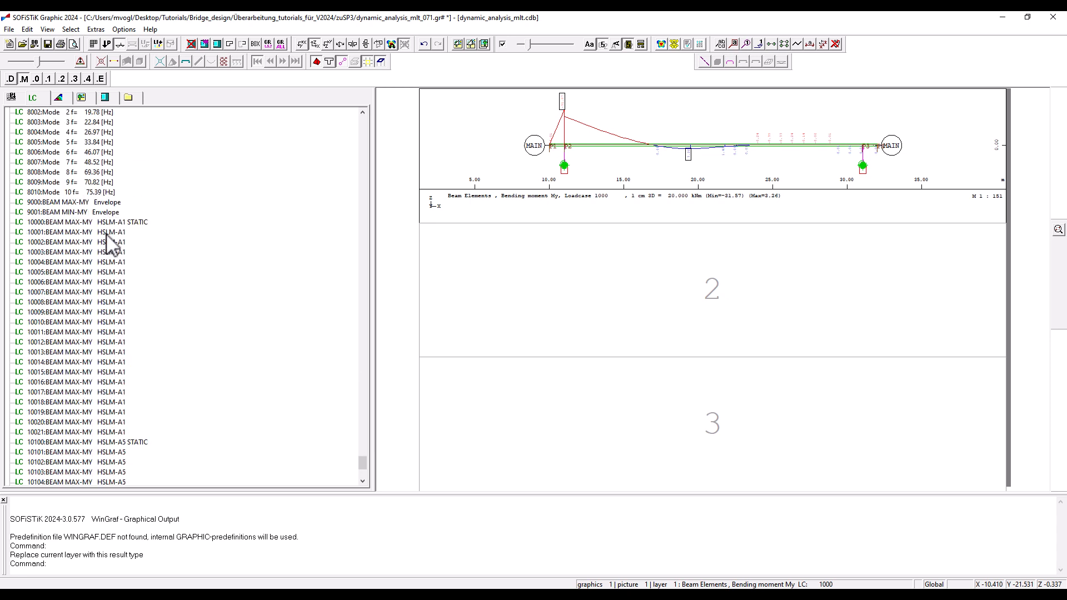
double_click(114, 222)
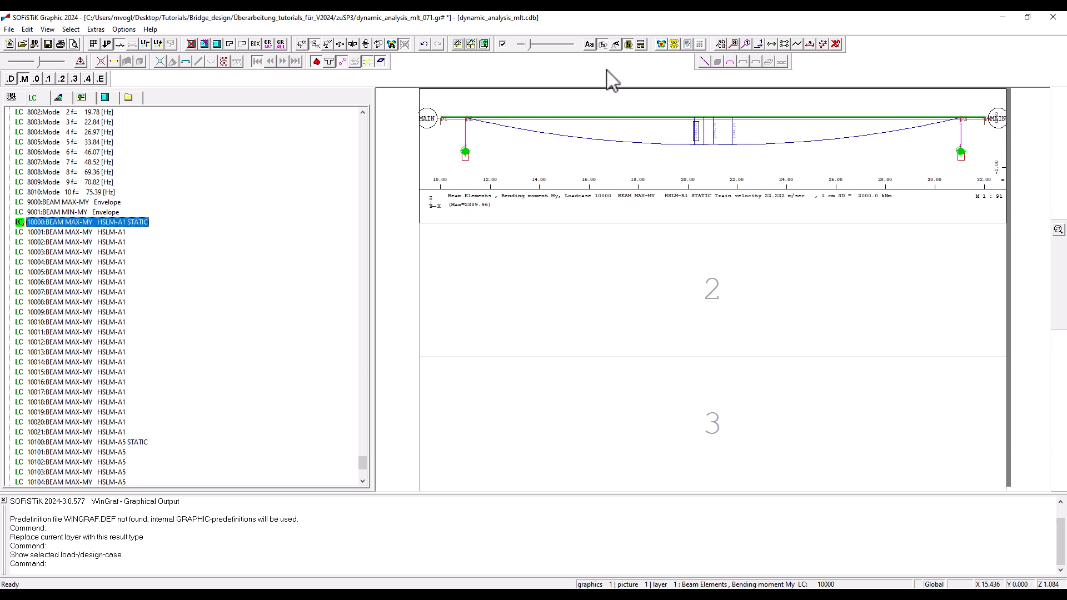
Enlarge the text height of the bending moment values and switch their text direction to horizontal.
click(588, 44)
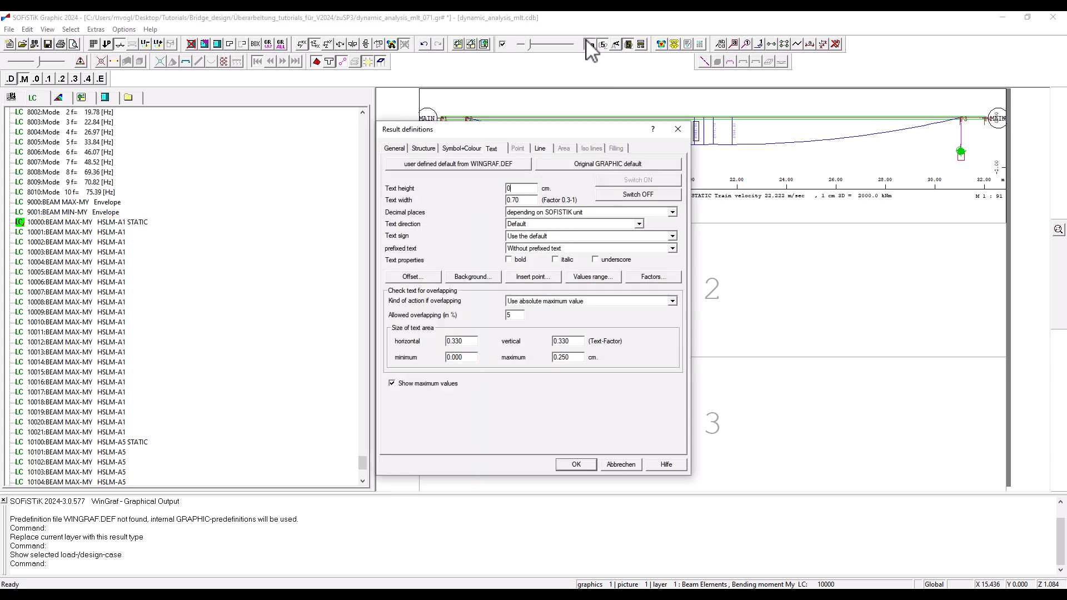
key(Return)
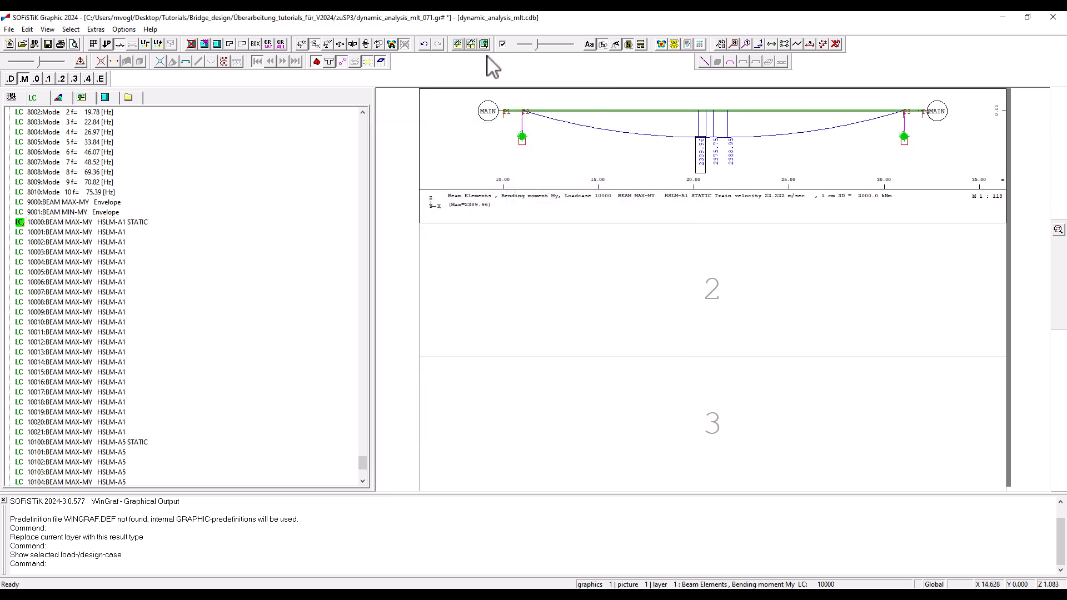
click(615, 45)
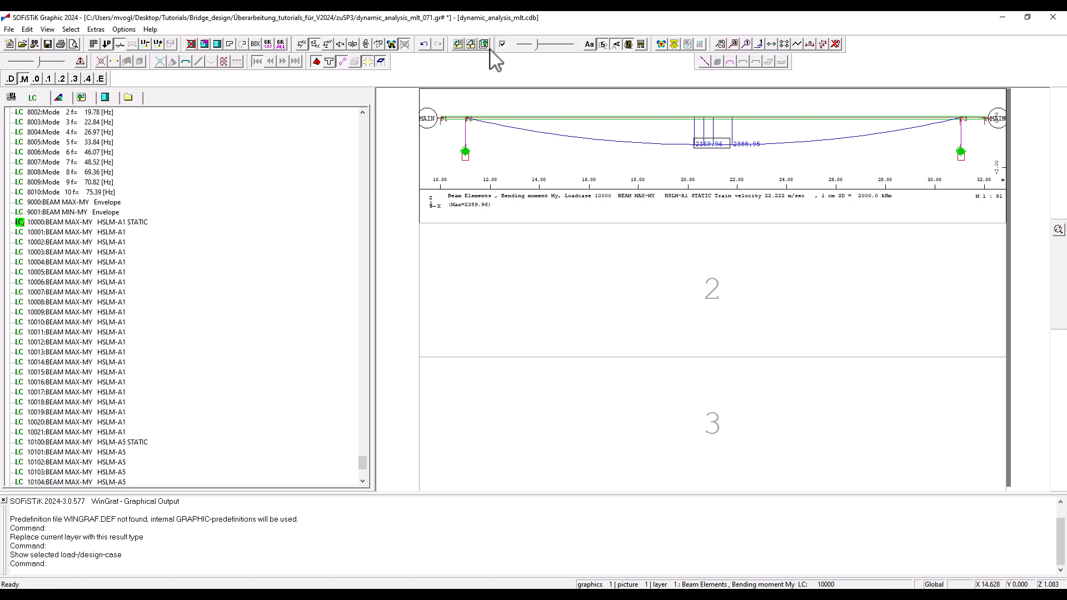
Copy the current picture into the second frame and show load case 10005 BEAM MAX-MY HSLM-A1 there.
click(471, 45)
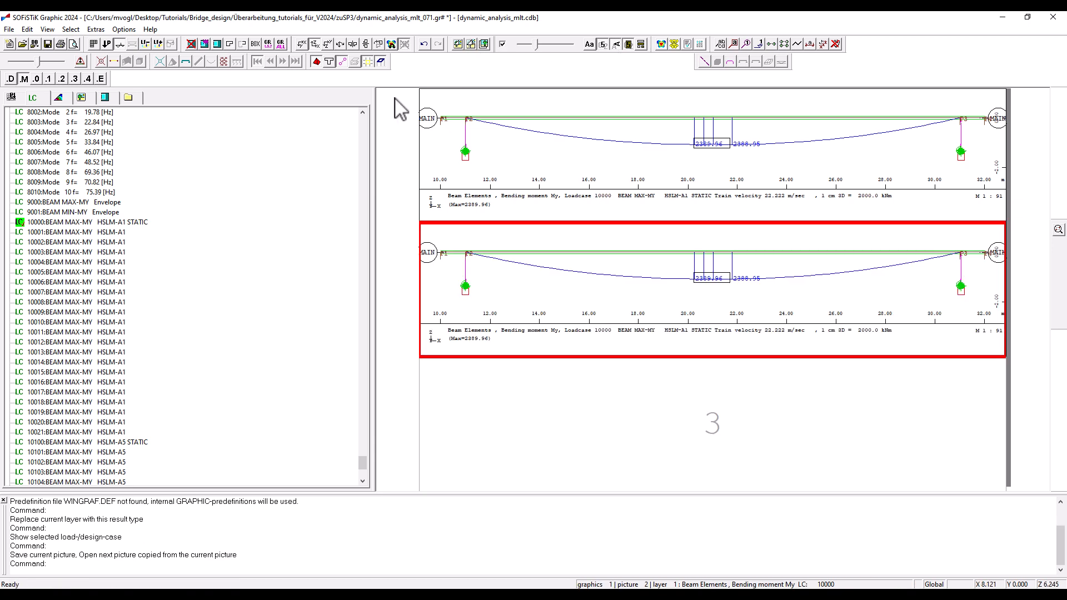
key(Down)
key(Down)
key(Down)
key(Down)
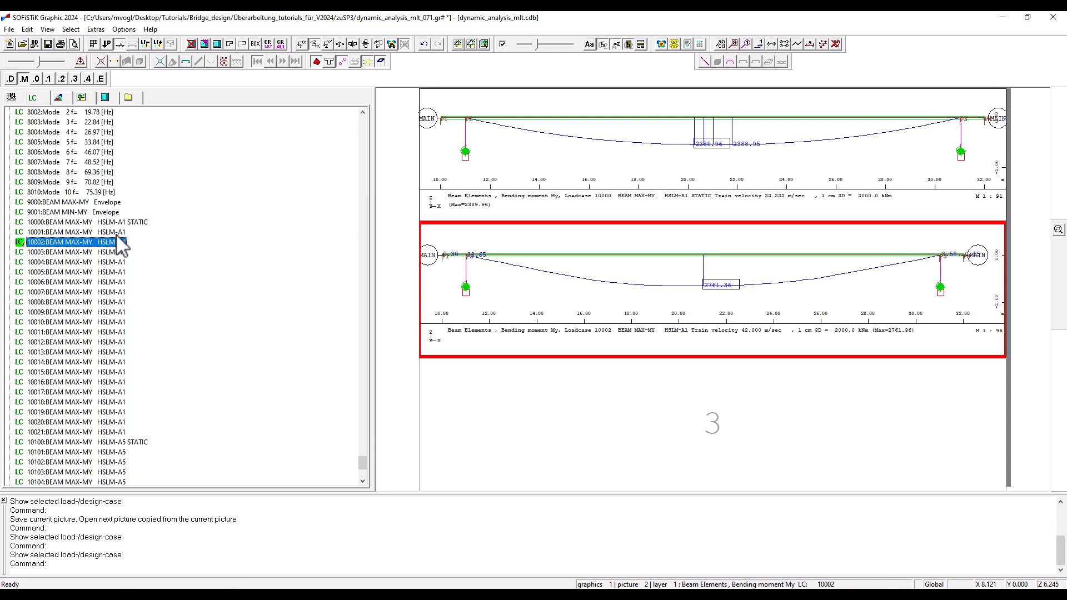
key(Down)
key(Down)
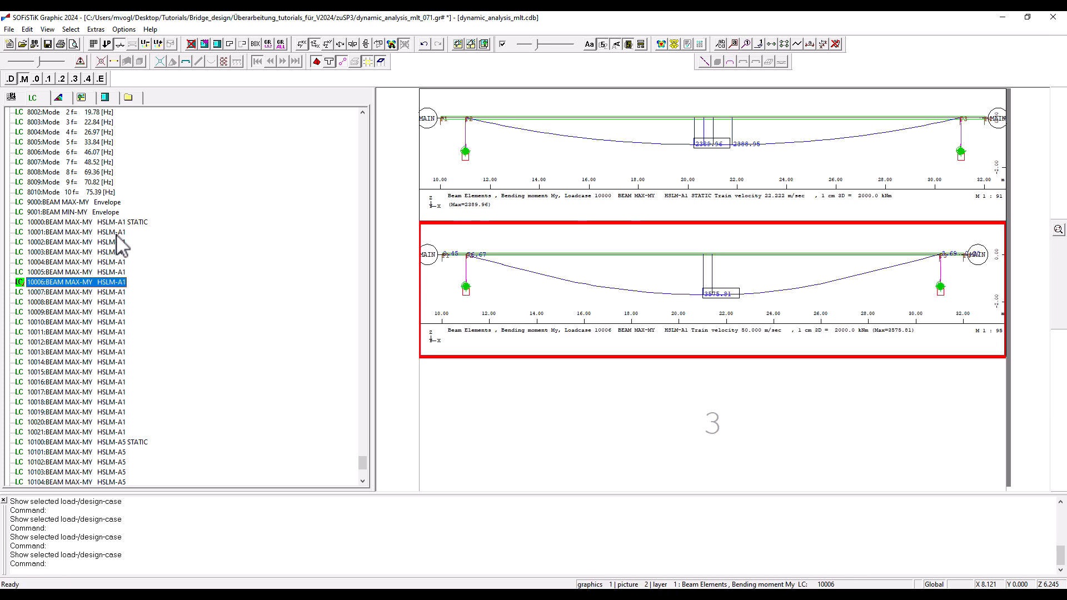
key(Up)
click(664, 415)
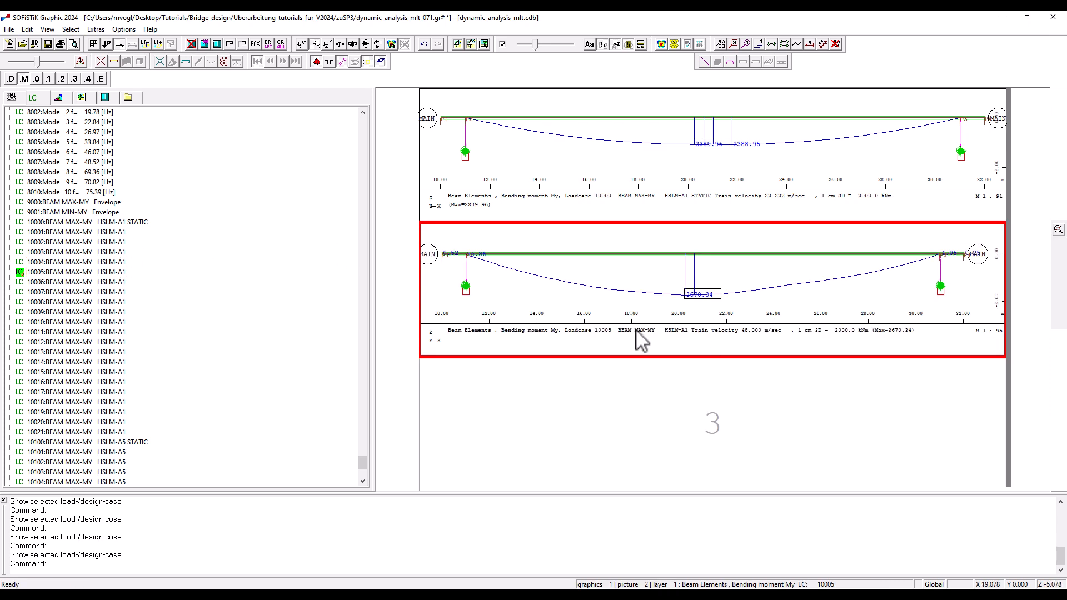
Copy the current picture into the third frame and set its result comparison to Single: Quotient.
click(471, 45)
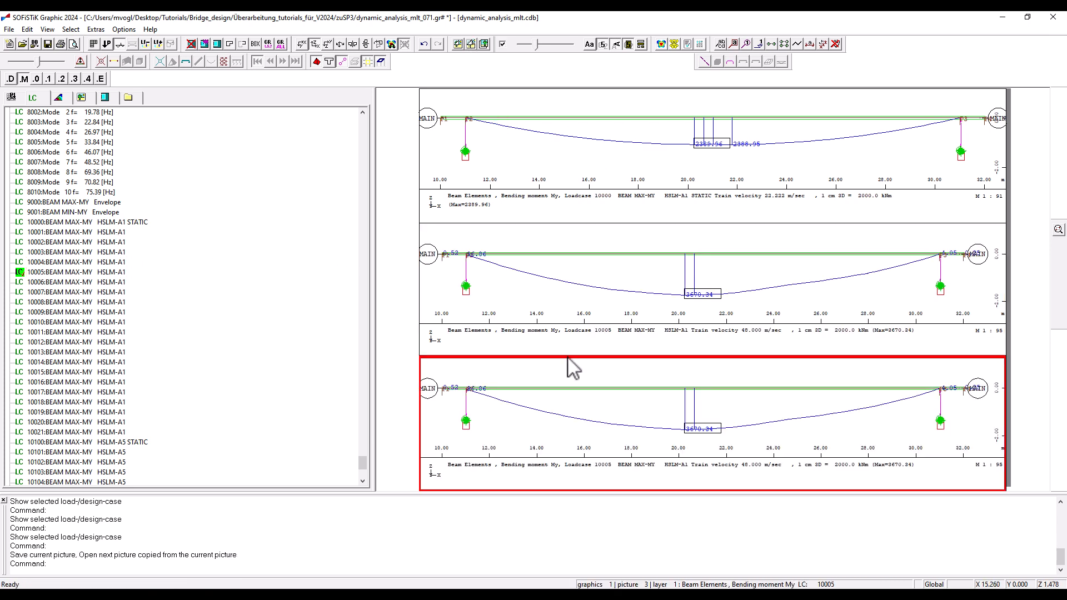
click(120, 44)
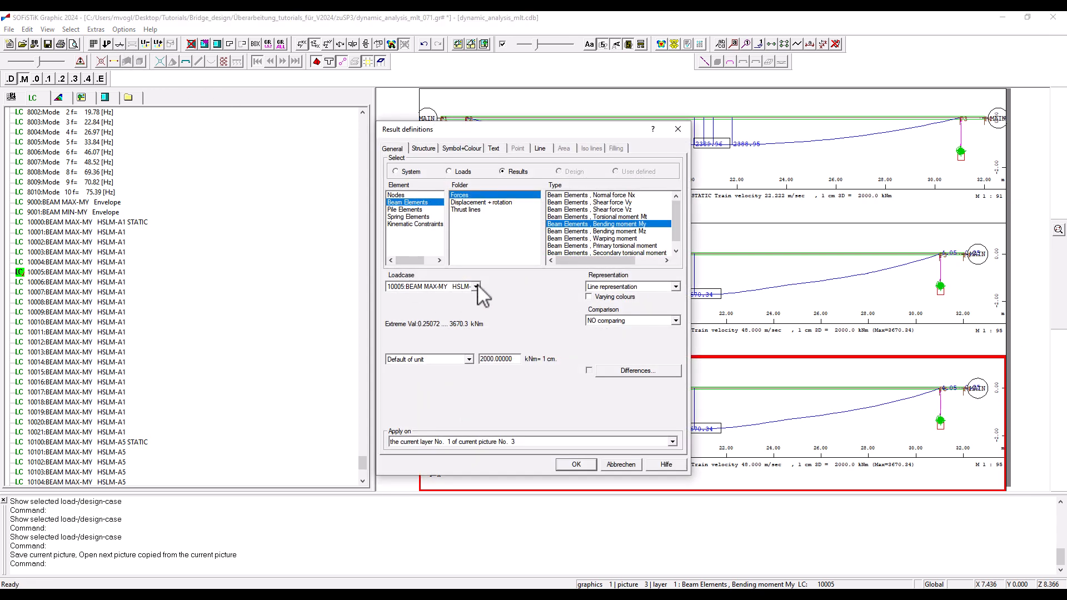
click(643, 322)
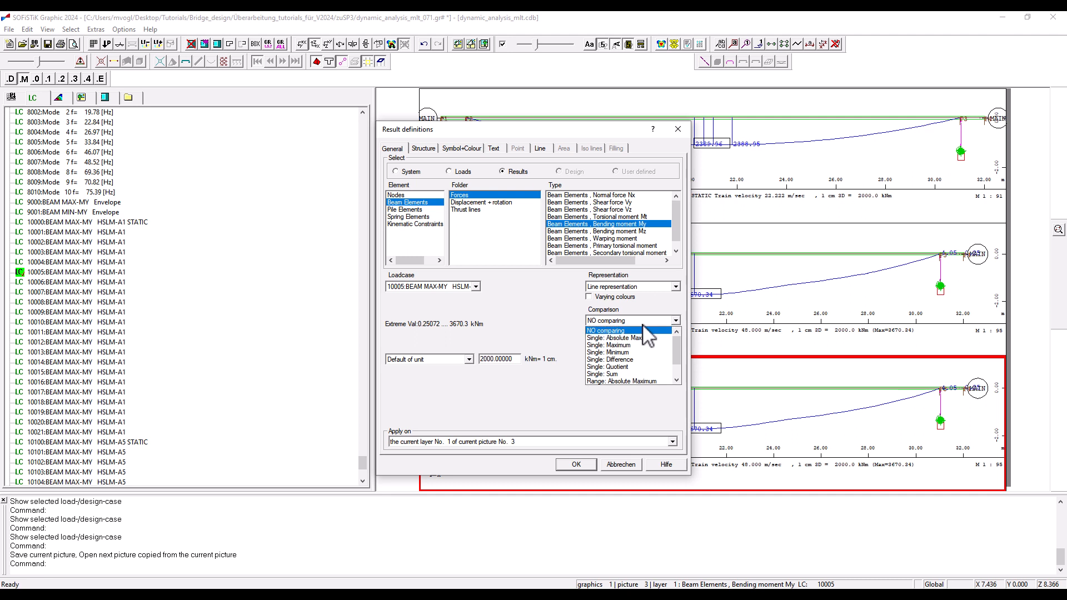
click(632, 368)
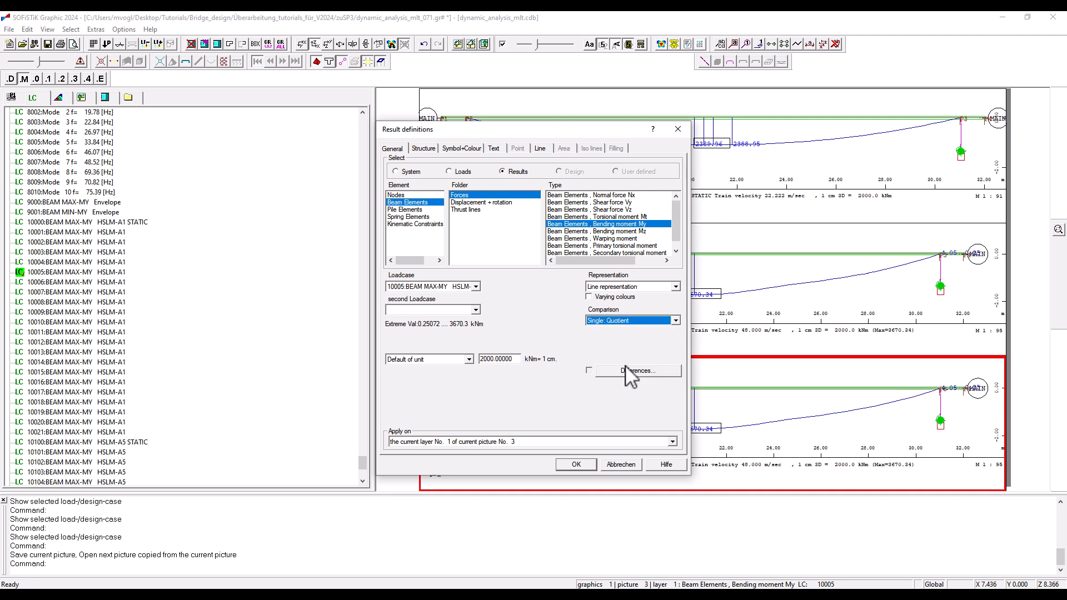
Set 10000 BEAM MAX-MY HSLM-A1 STATIC as the second load case of the quotient with 10005, and apply the result definition.
click(458, 287)
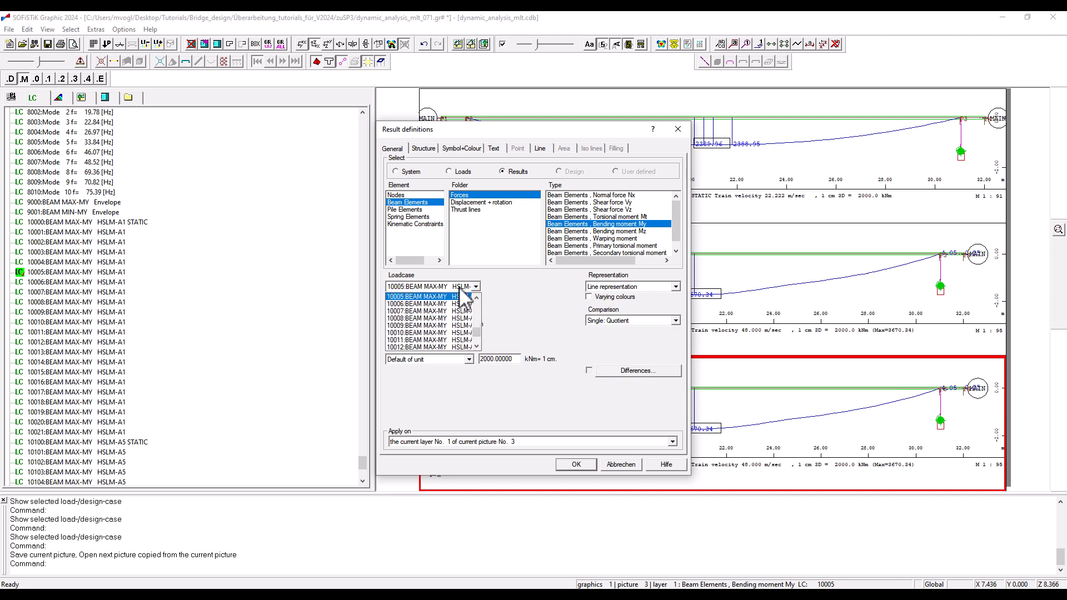
click(461, 289)
click(462, 309)
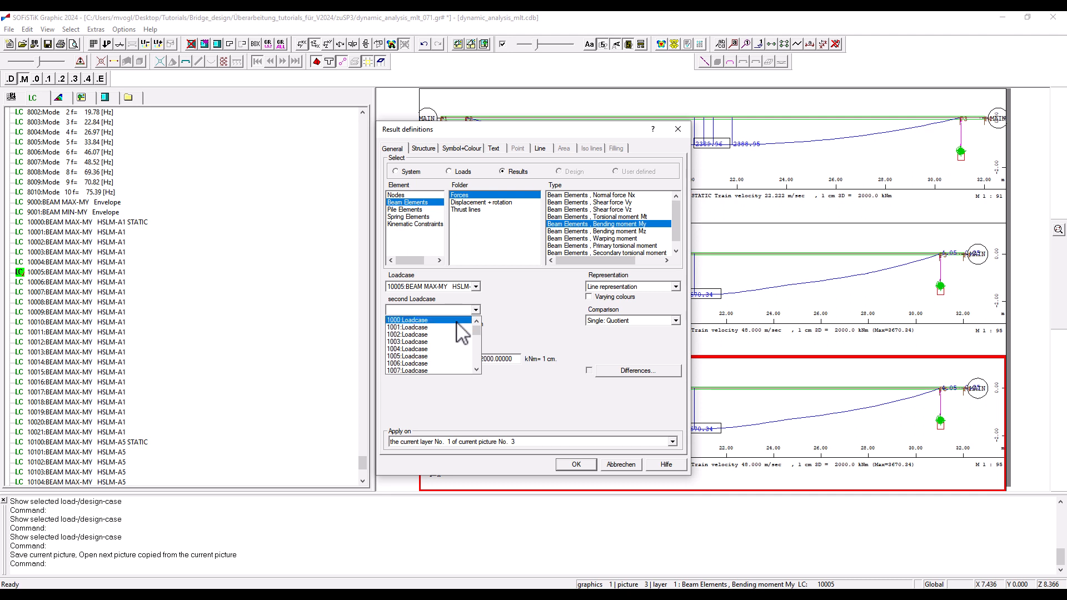
drag(476, 332, 481, 391)
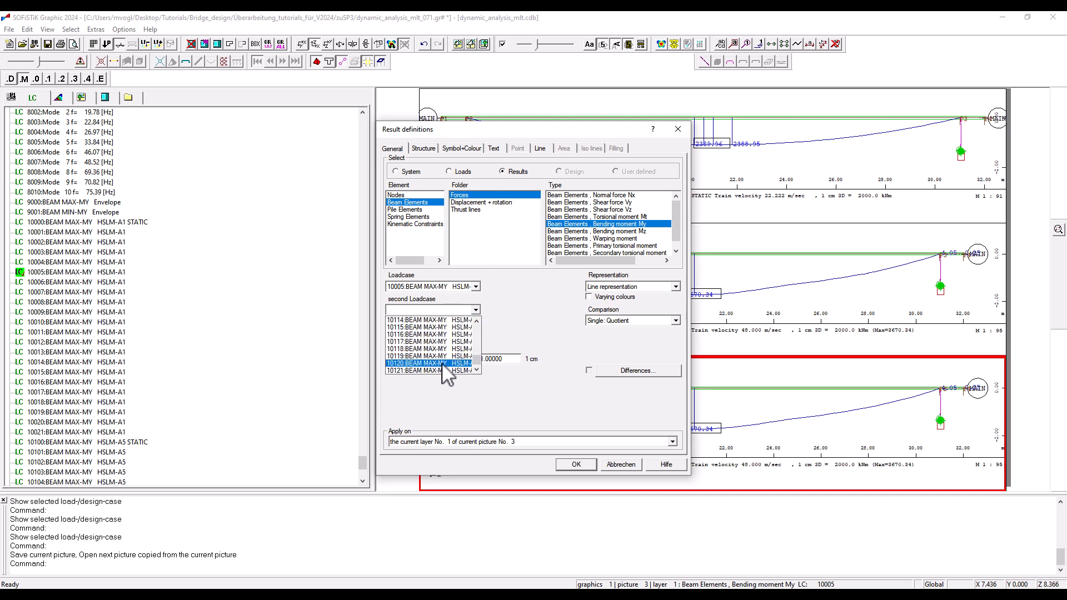
scroll(443, 366, up, 13)
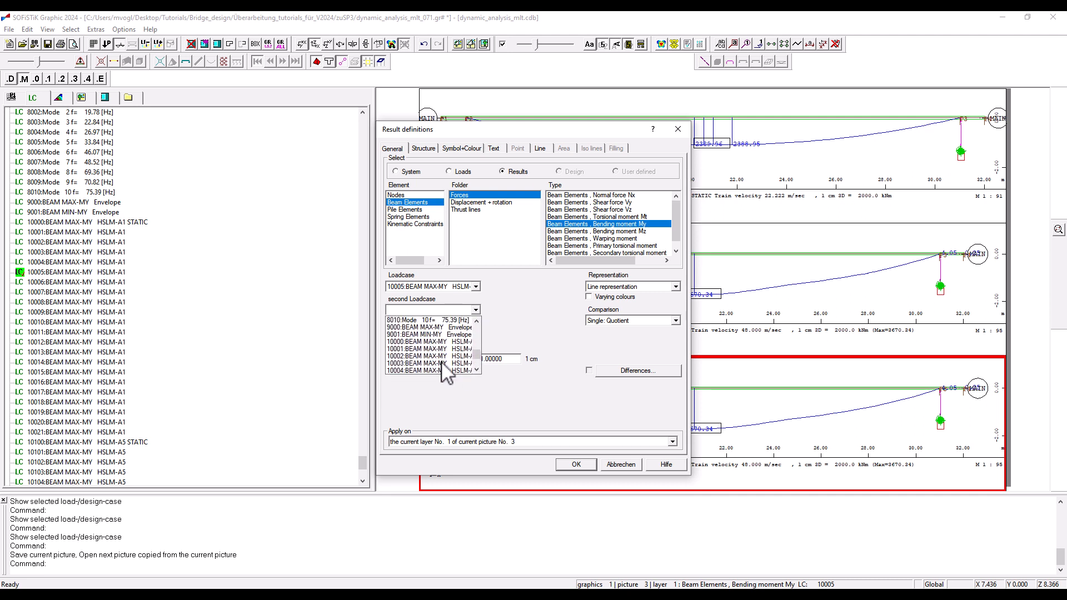
click(406, 342)
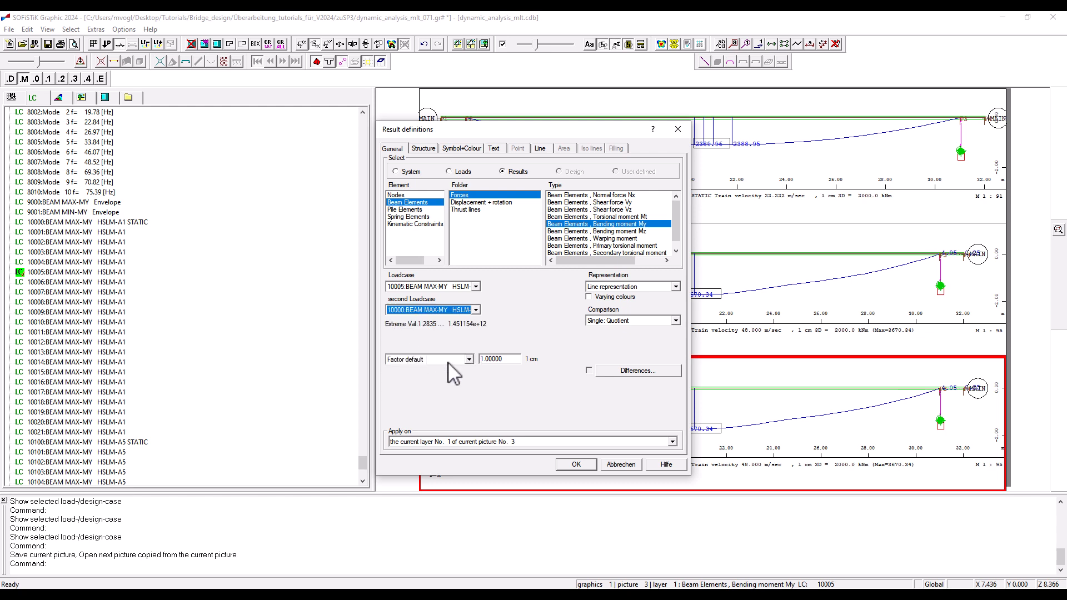
click(578, 465)
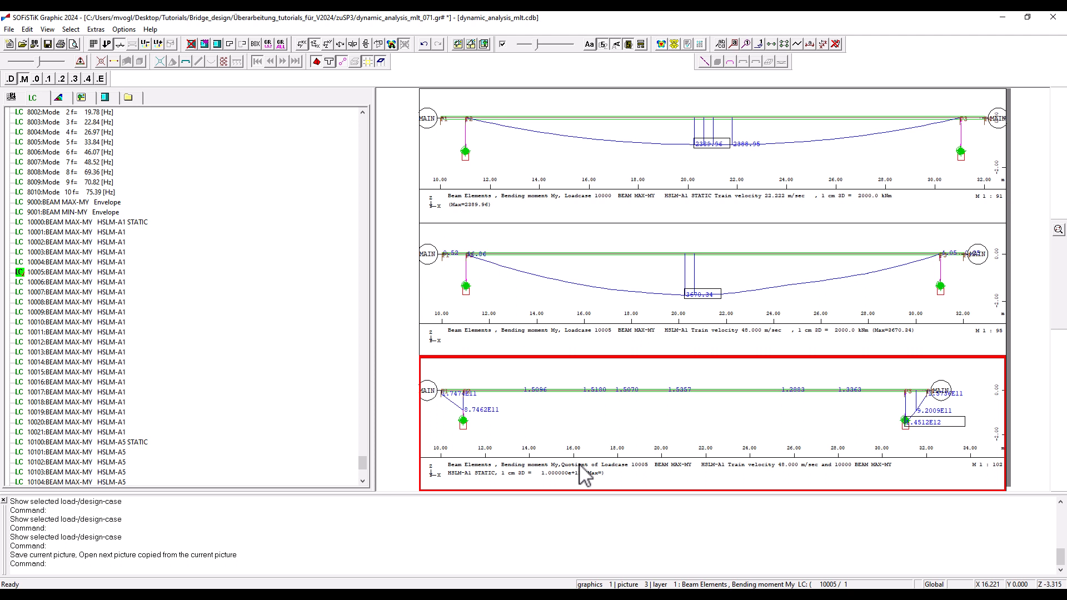
Limit the third picture to the bridge span between the supports with a box selection and save the graphic file.
click(245, 44)
drag(467, 377, 903, 425)
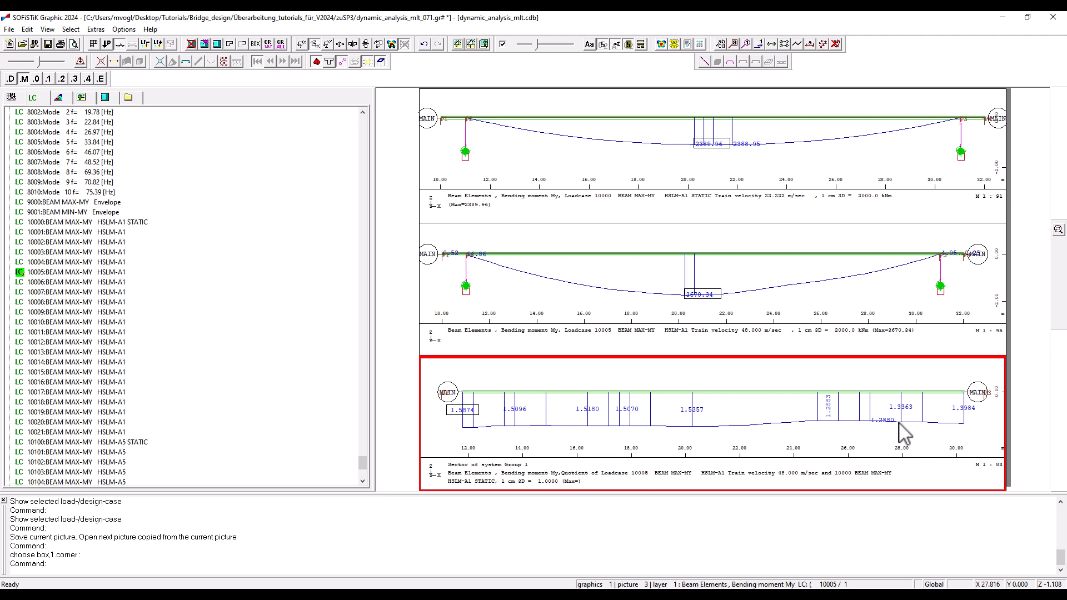
key(ctrl+s)
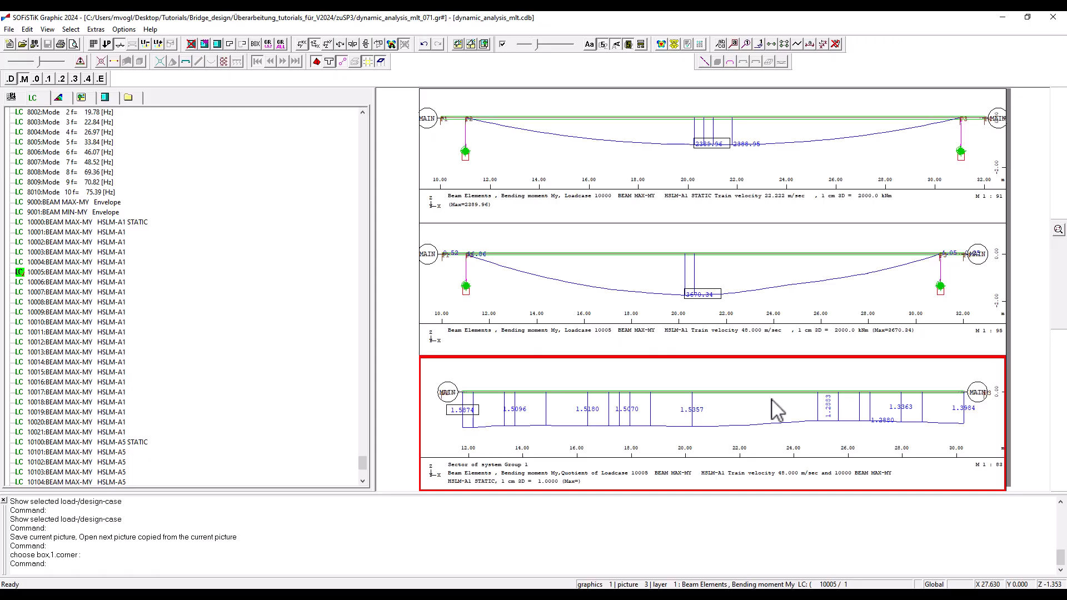
Switch to SOFiSTiK Structural Desktop, open the Overall Envelope max MY dynamic text task and examine its PROG MAXIMA and COMB lines.
key(alt+Tab)
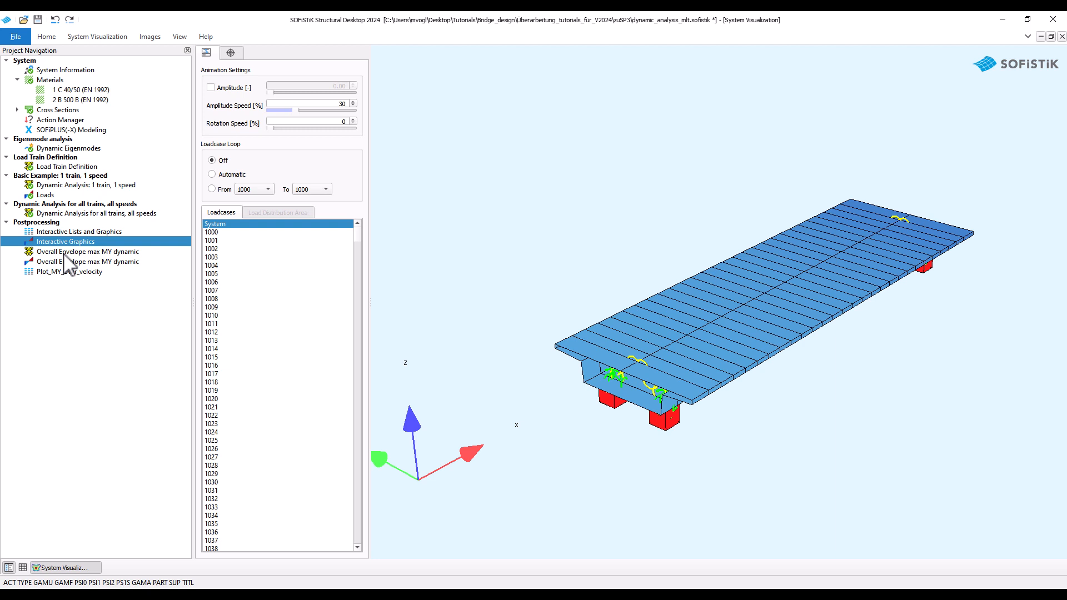
double_click(64, 253)
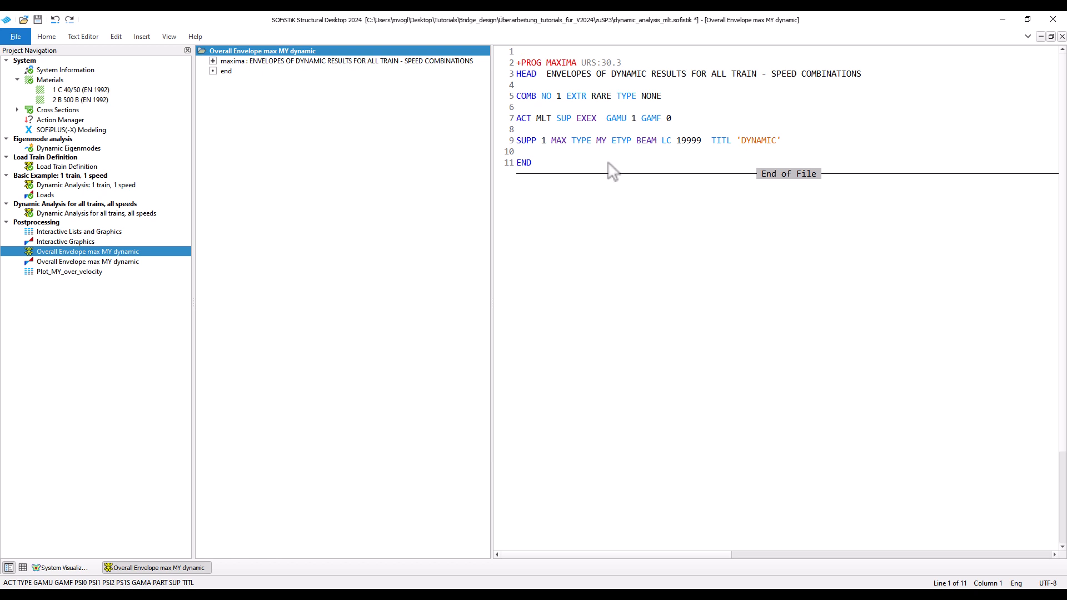
click(521, 63)
drag(522, 65, 579, 63)
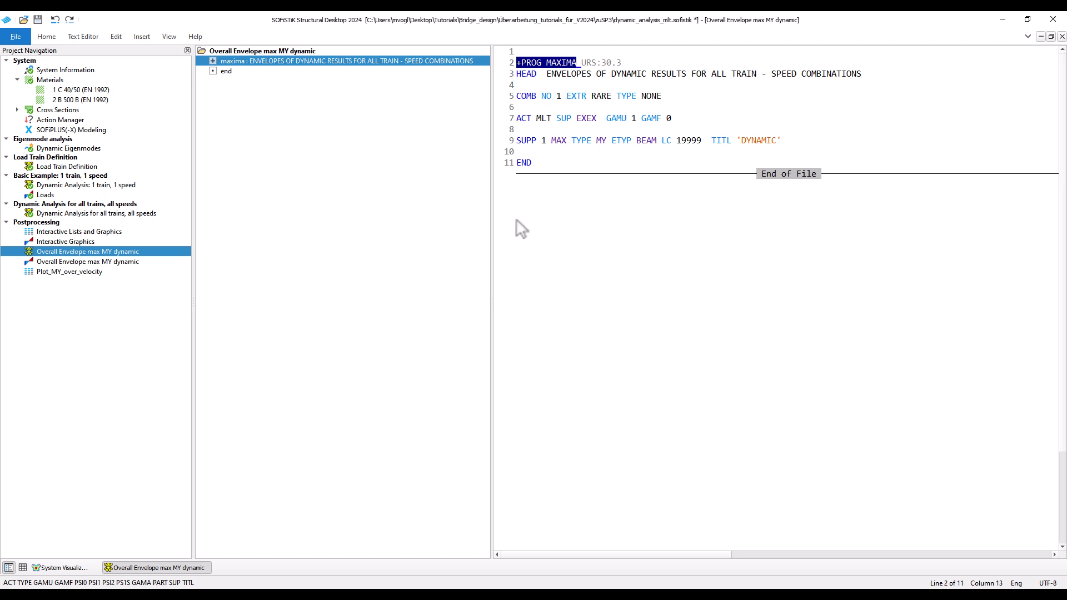
click(578, 167)
drag(517, 97, 639, 101)
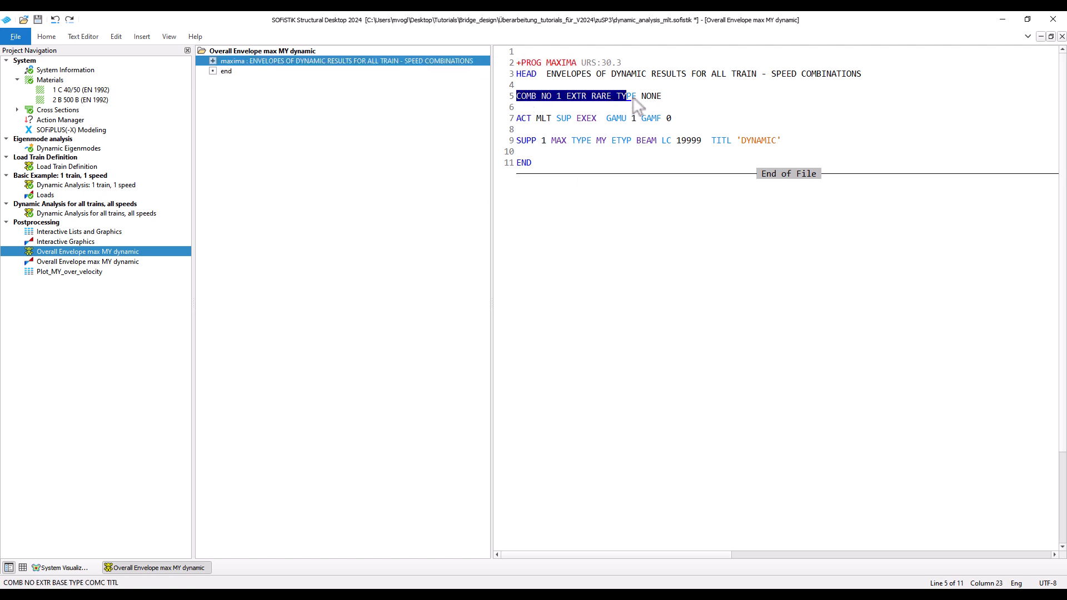
click(609, 156)
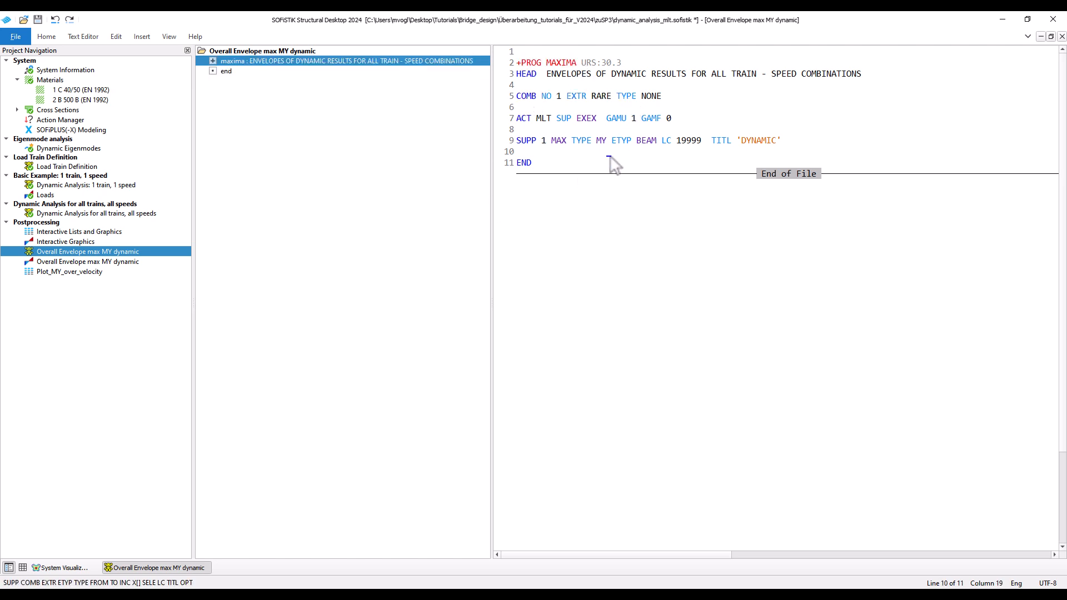
Examine the ACT MLT assignment in the EXTR lines of the task Dynamic Analysis for all trains, all speeds.
click(82, 214)
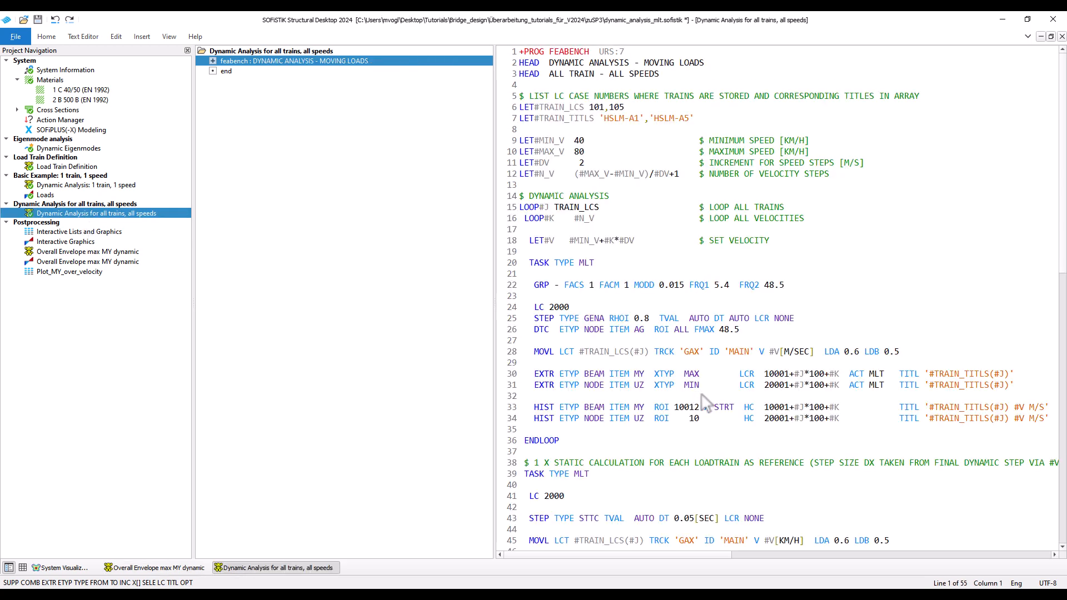
scroll(915, 400, down, 1)
drag(846, 341, 889, 342)
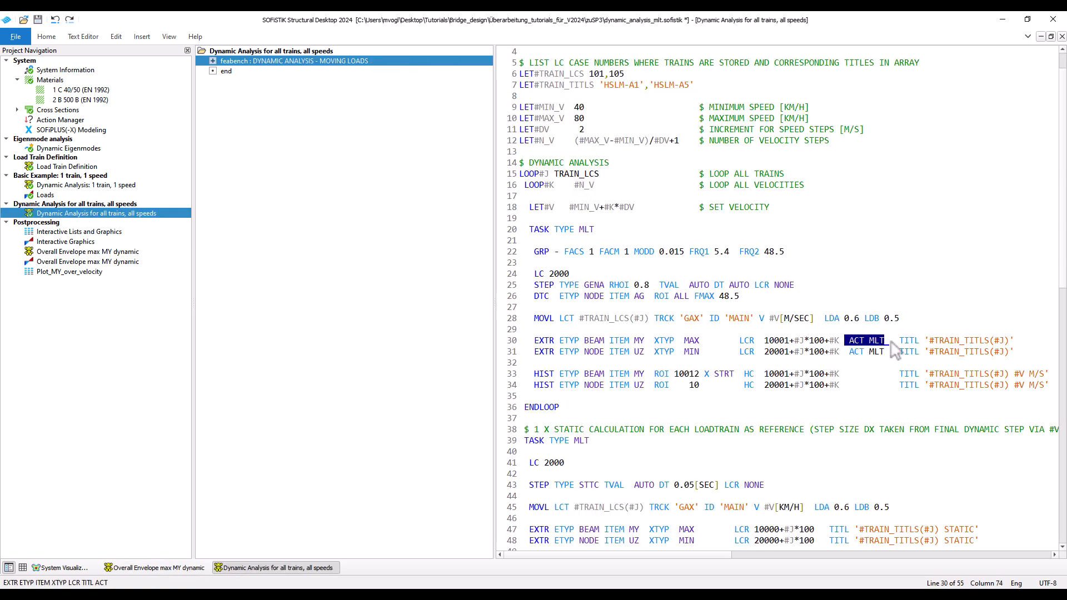
Return to the envelope task and examine the action MLT and its superposition type EXEX in the ACT line.
click(110, 252)
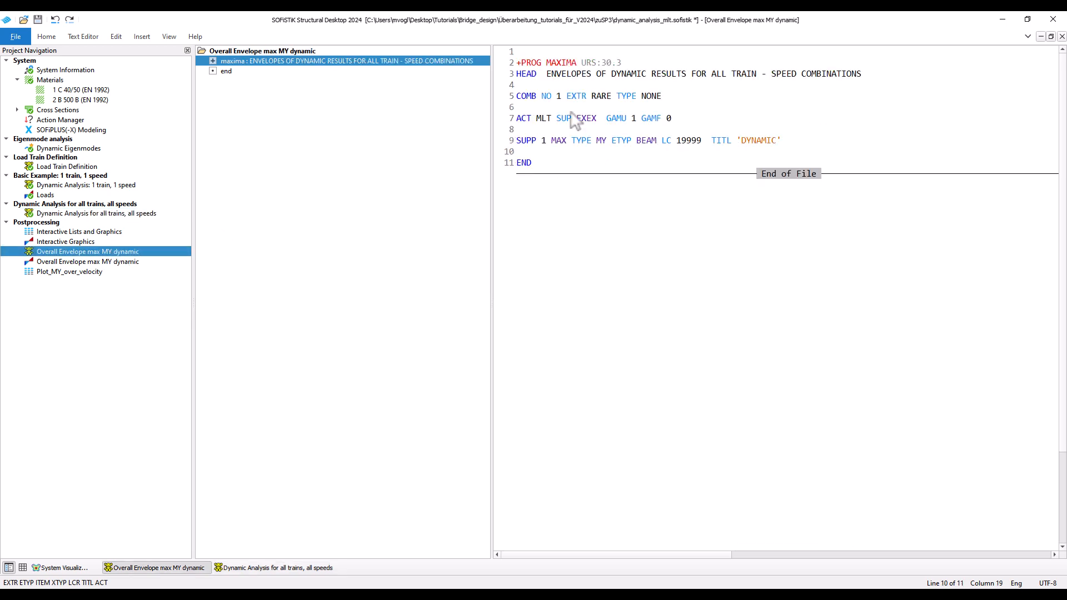
drag(517, 119, 557, 119)
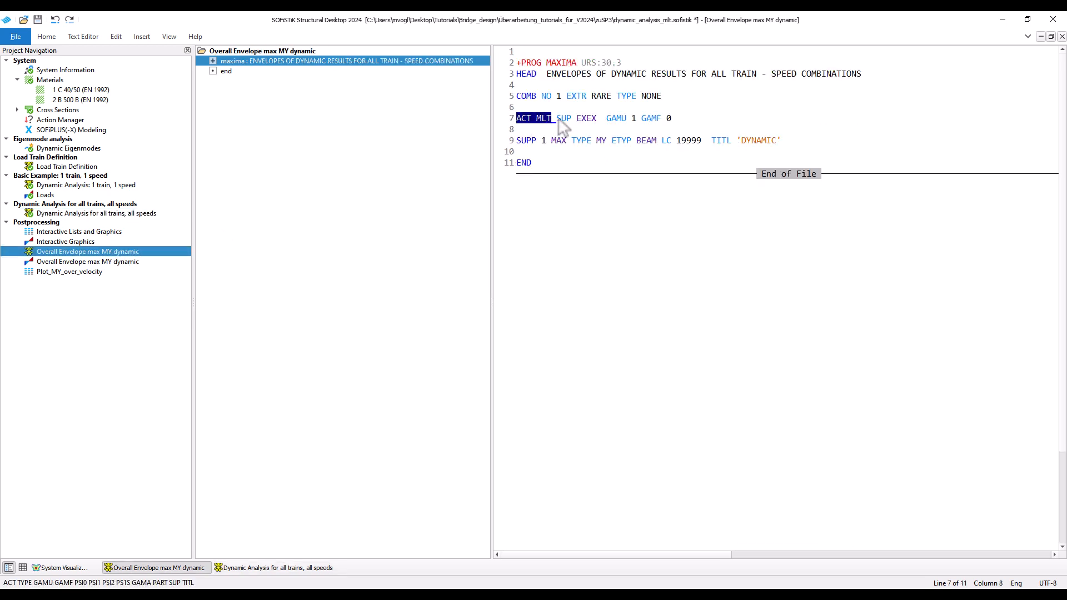
click(561, 129)
drag(559, 120, 613, 119)
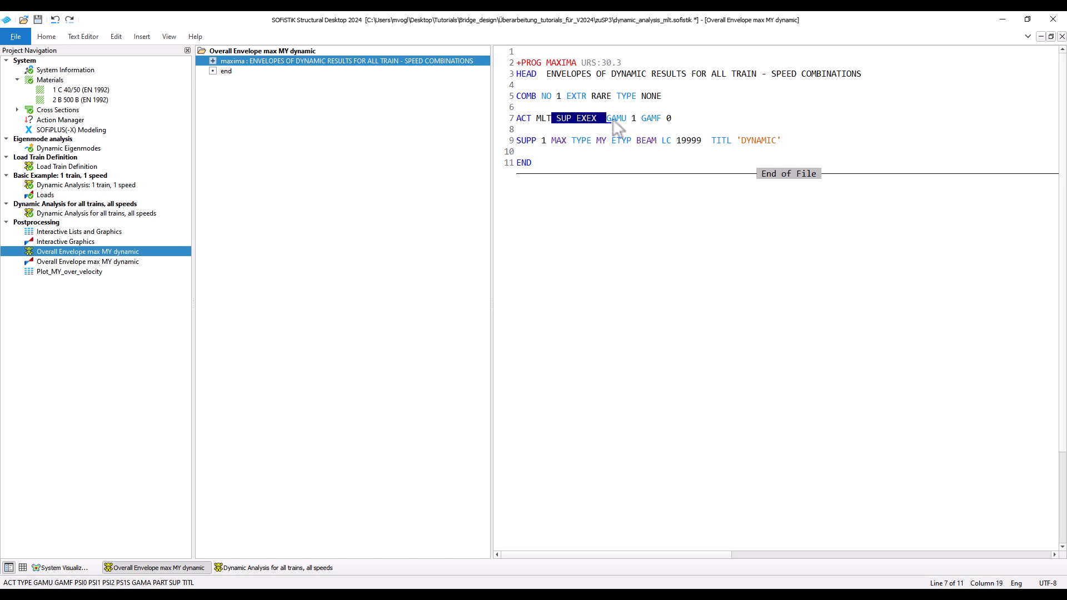
click(611, 131)
Examine the SUPP line of the envelope task: the MAX setting, type MY and load case 19999.
drag(518, 143, 554, 152)
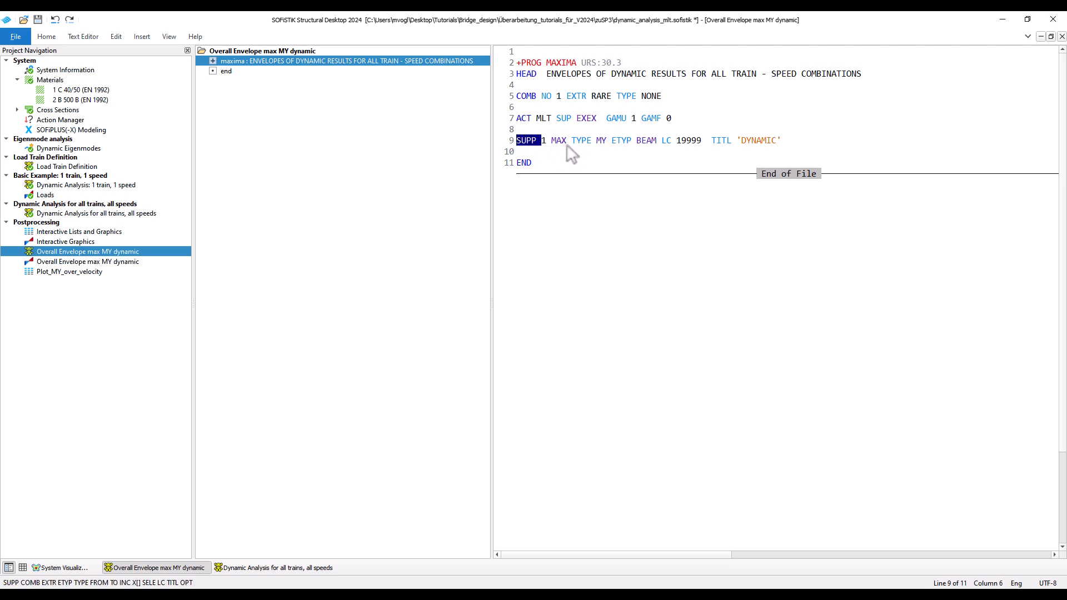
click(567, 149)
double_click(560, 142)
double_click(605, 142)
drag(662, 142, 704, 143)
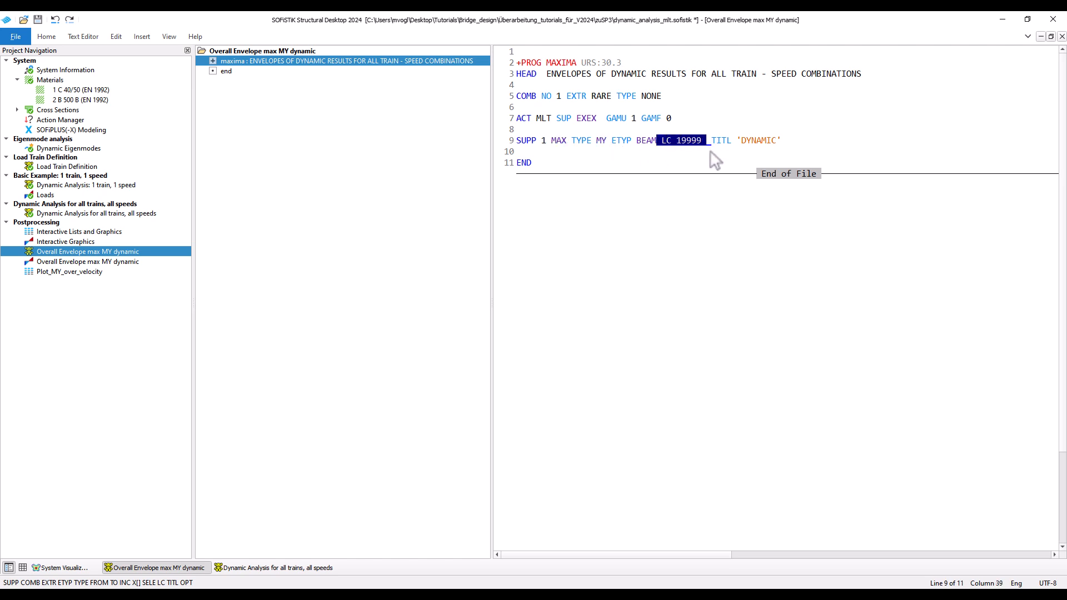
Calculate only the MAXIMA task Overall Envelope max MY dynamic and go to the graphics task of the same name.
right_click(127, 253)
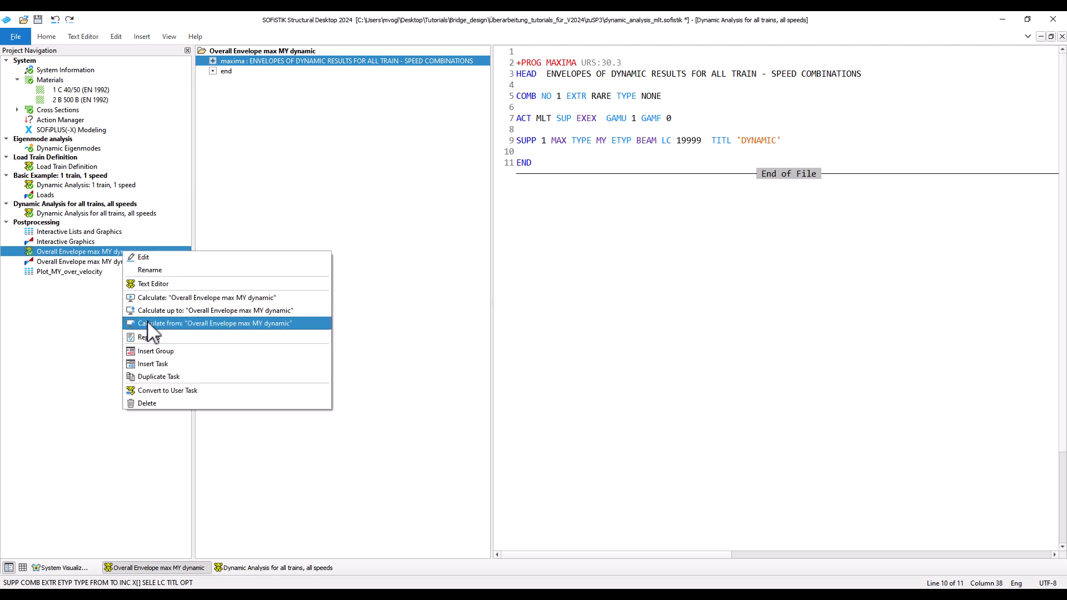
click(152, 298)
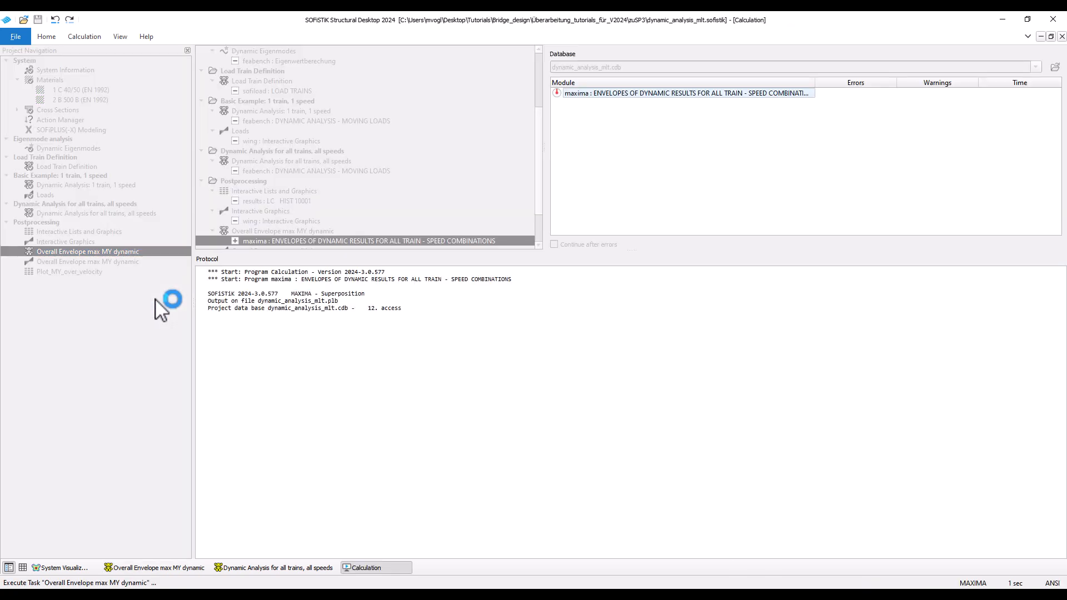
click(116, 262)
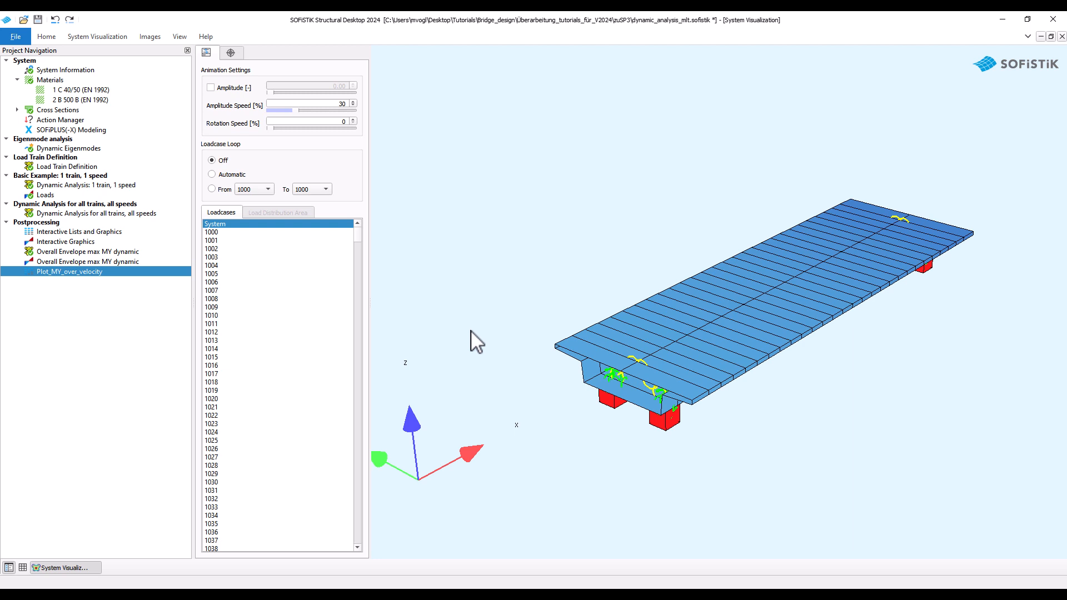
Open the task Plot_MY_over_velocity, examine its enlarged diagram of My over train velocity, and close it.
double_click(88, 273)
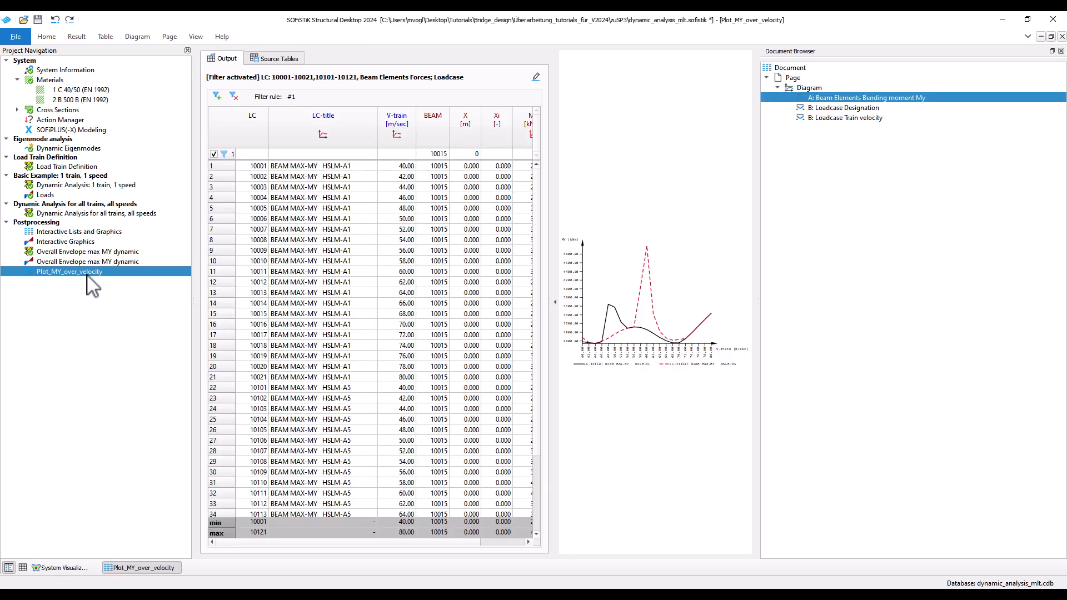
scroll(220, 296, up, 3)
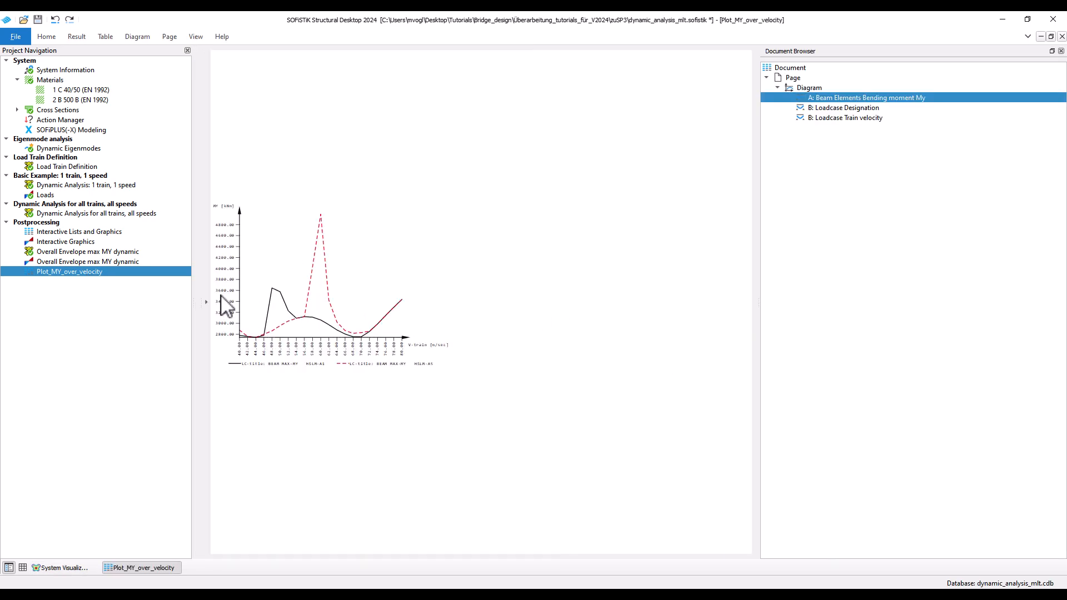
middle_drag(300, 270, 368, 345)
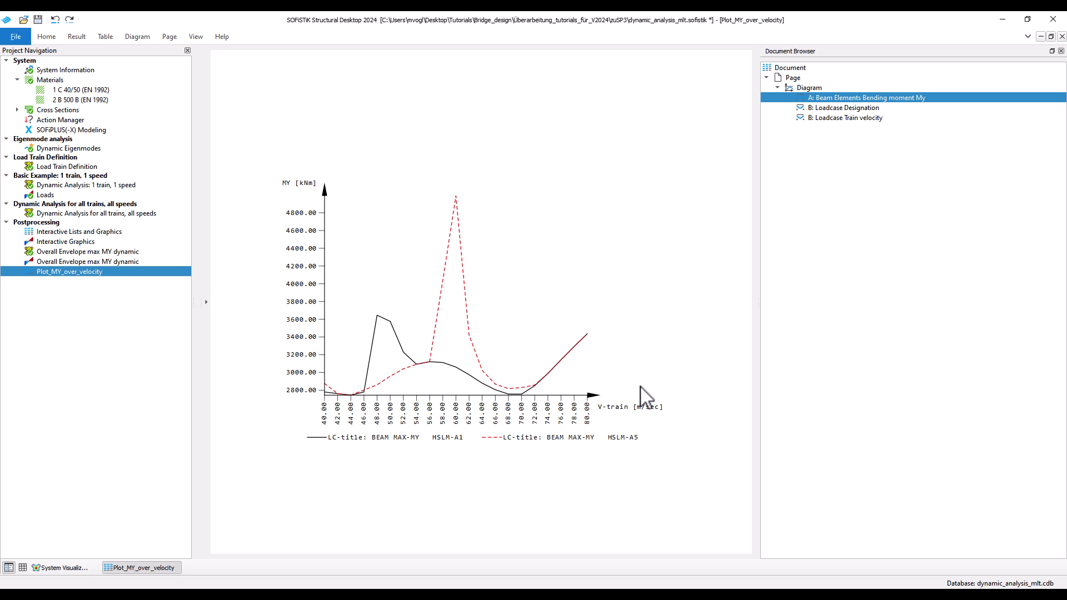
right_click(167, 564)
right_click(168, 567)
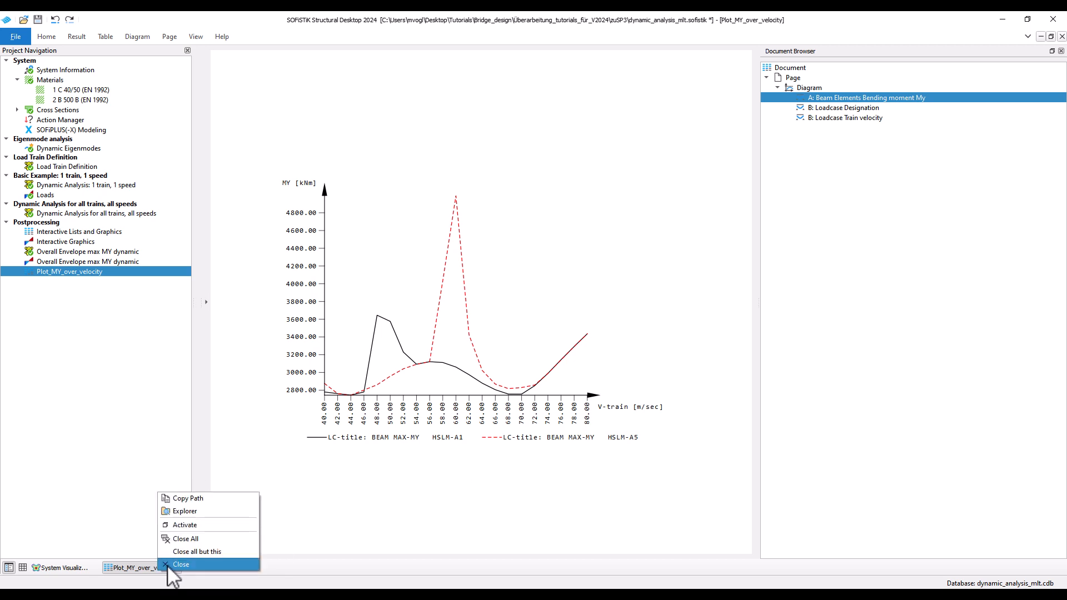
click(167, 565)
Insert a new Interactive Lists and Graphics task after Plot_MY_over_velocity.
right_click(84, 274)
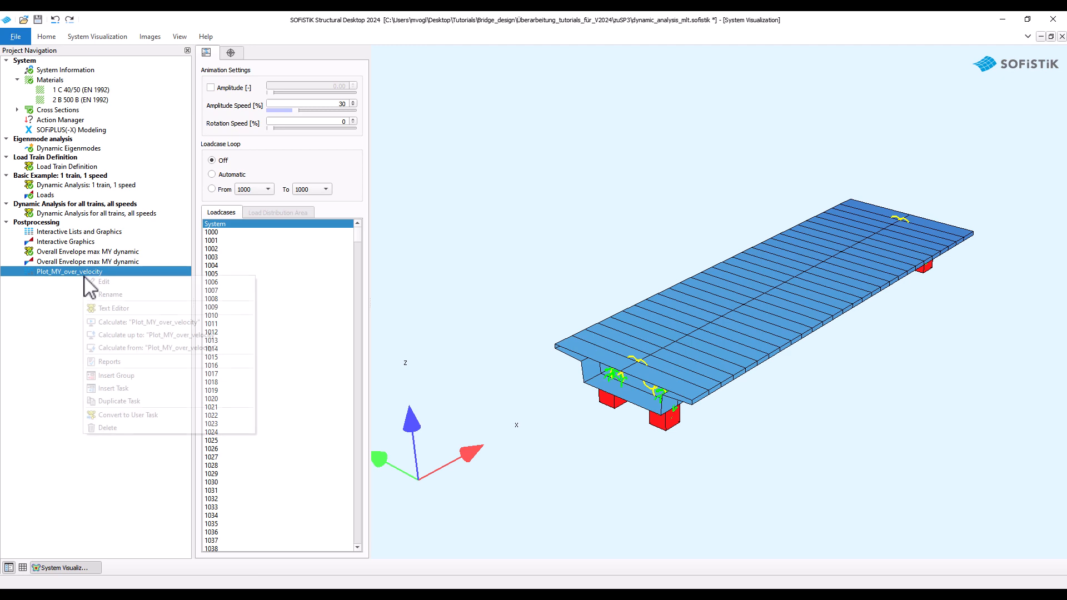
click(122, 389)
scroll(362, 462, down, 10)
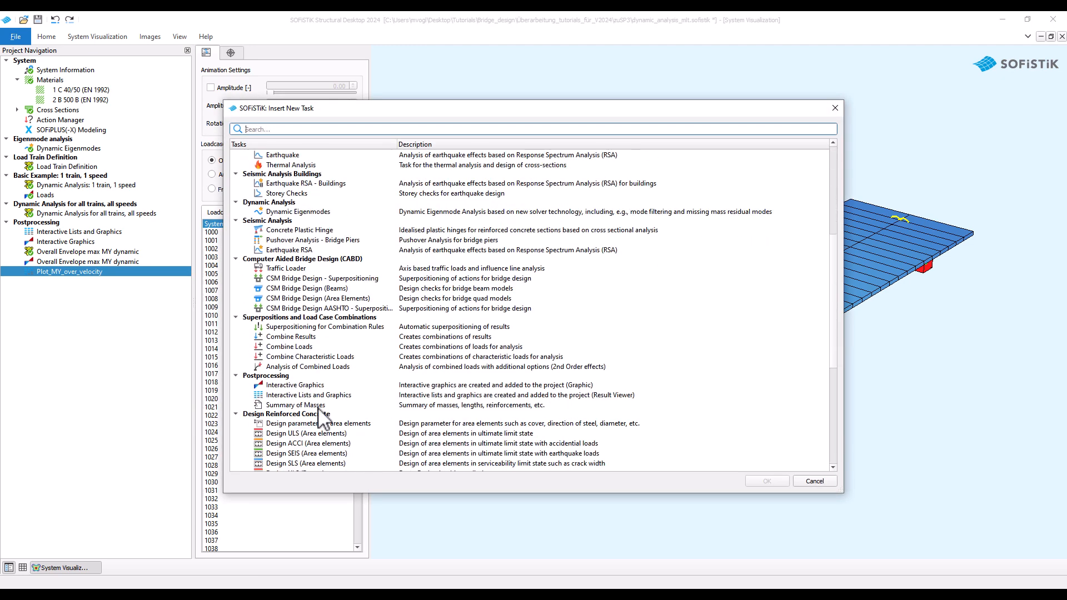
click(328, 395)
click(759, 480)
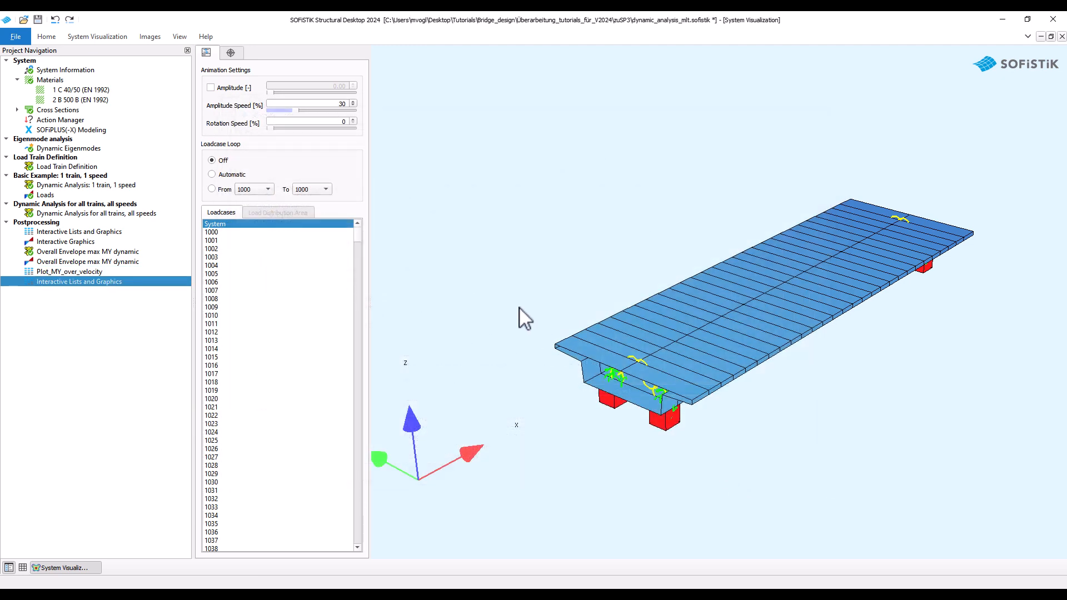
Open the new Interactive Lists and Graphics task and choose the loadcase system values Load case number and Designation for its table.
double_click(107, 283)
click(272, 232)
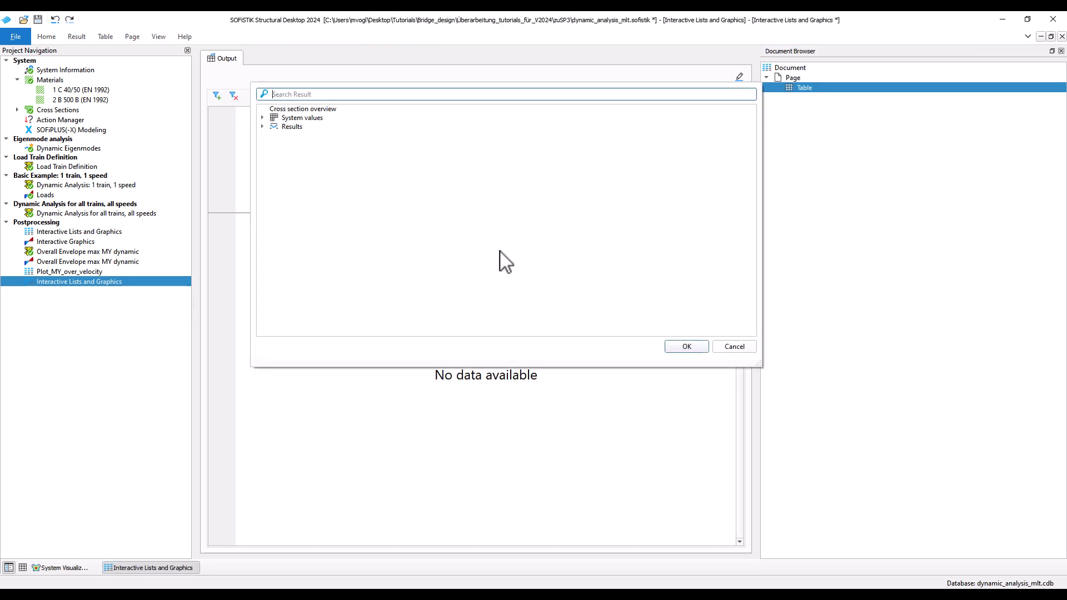
click(263, 126)
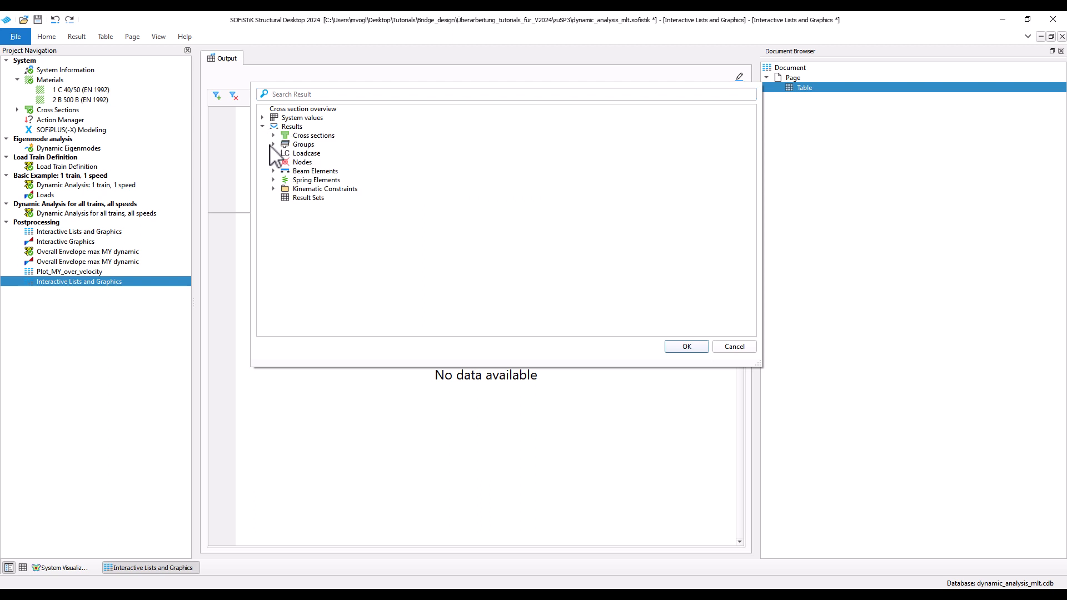
click(263, 118)
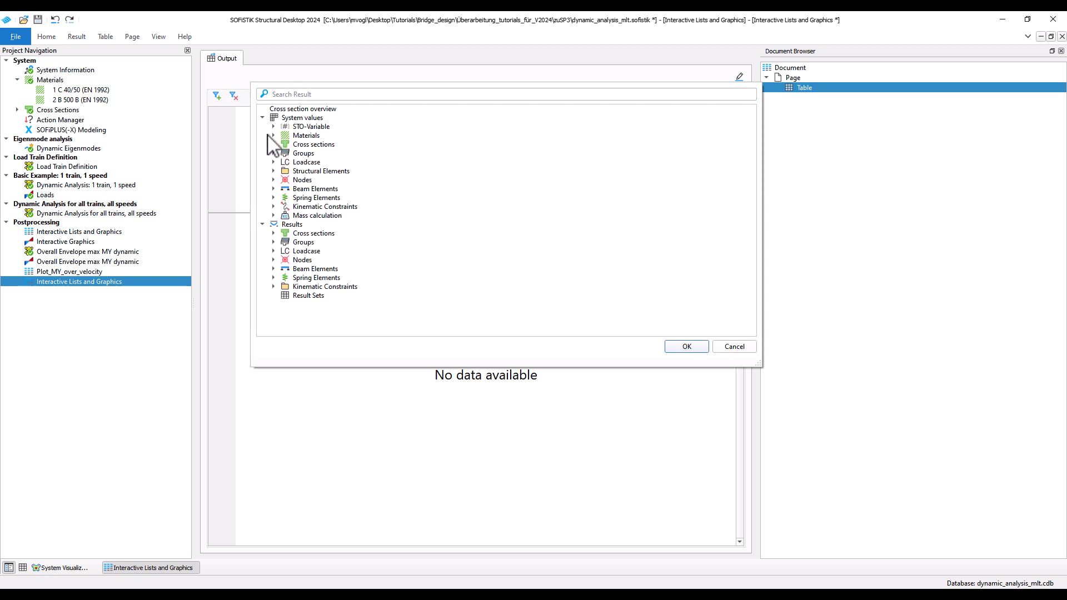
click(273, 161)
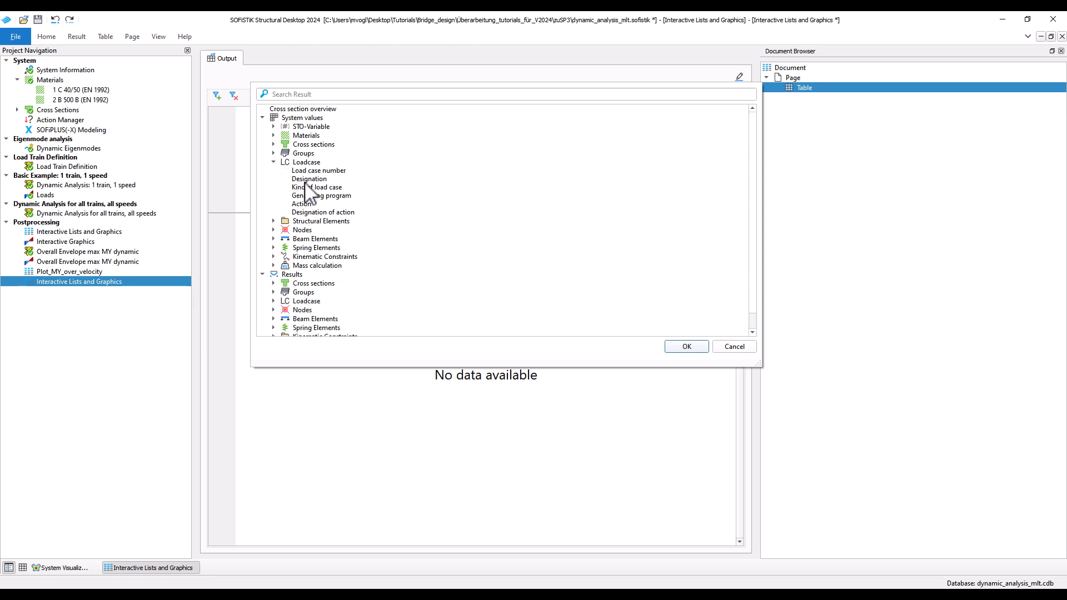
click(297, 179)
shift+click(310, 170)
scroll(329, 296, down, 1)
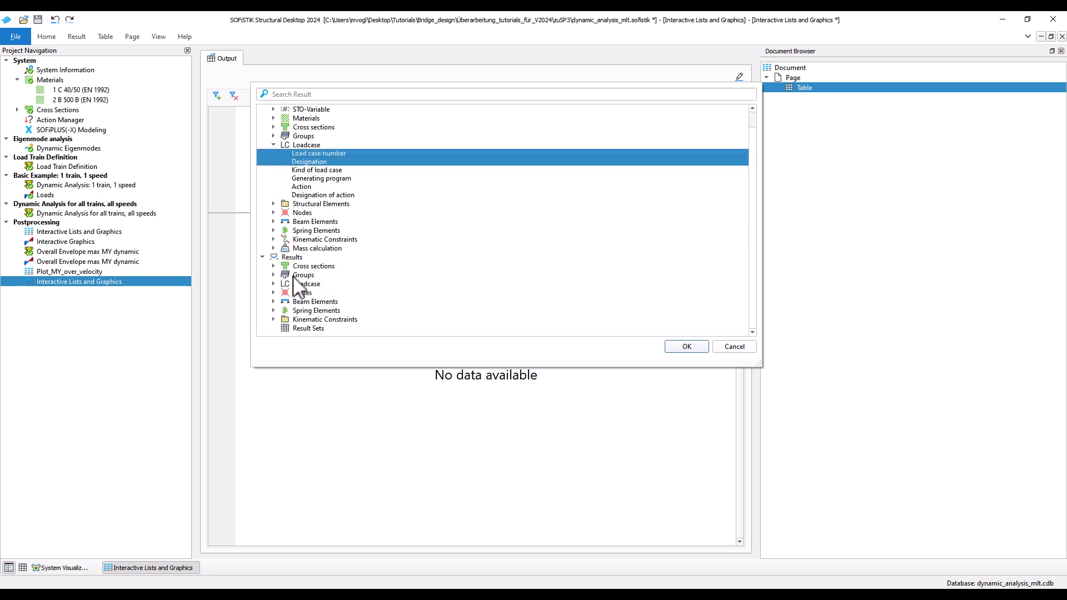
Add the beam element result Bending moment My and the loadcase result Train velocity to the table's contents.
click(274, 301)
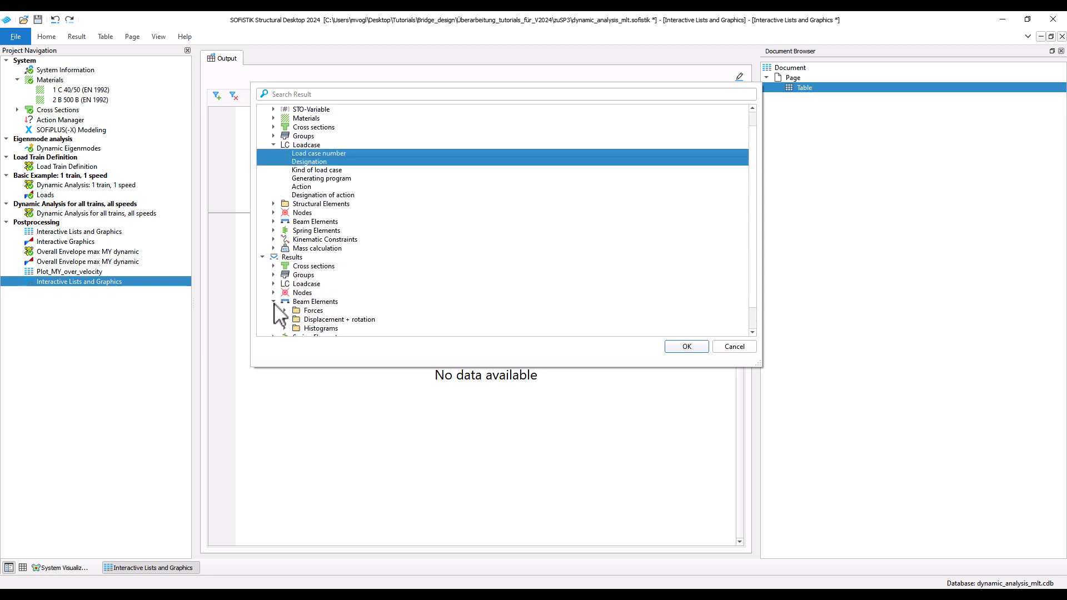
scroll(293, 312, down, 1)
click(286, 284)
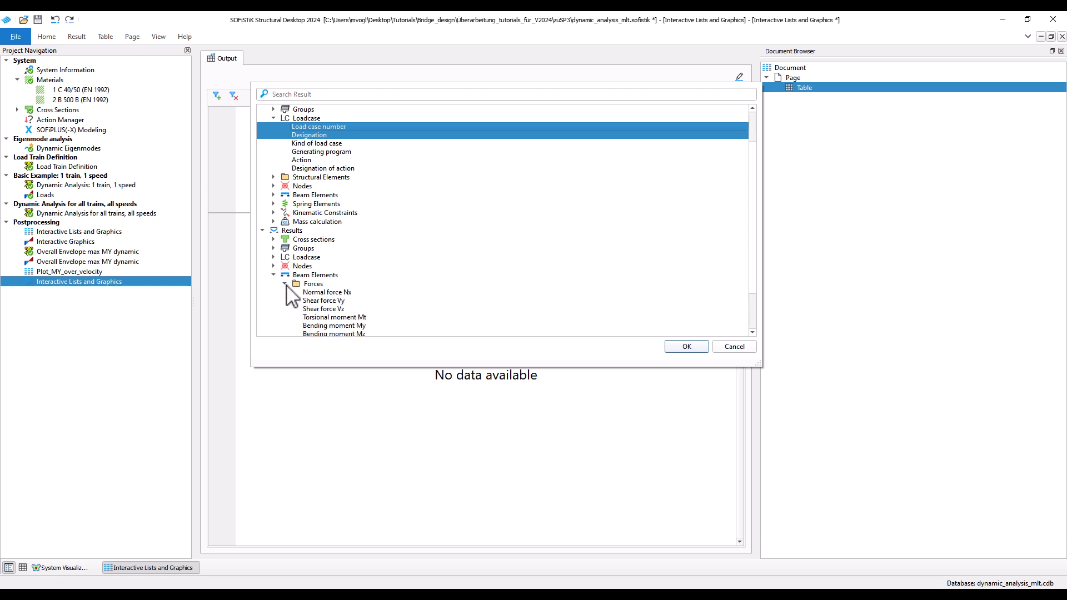
click(335, 325)
scroll(284, 272, down, 1)
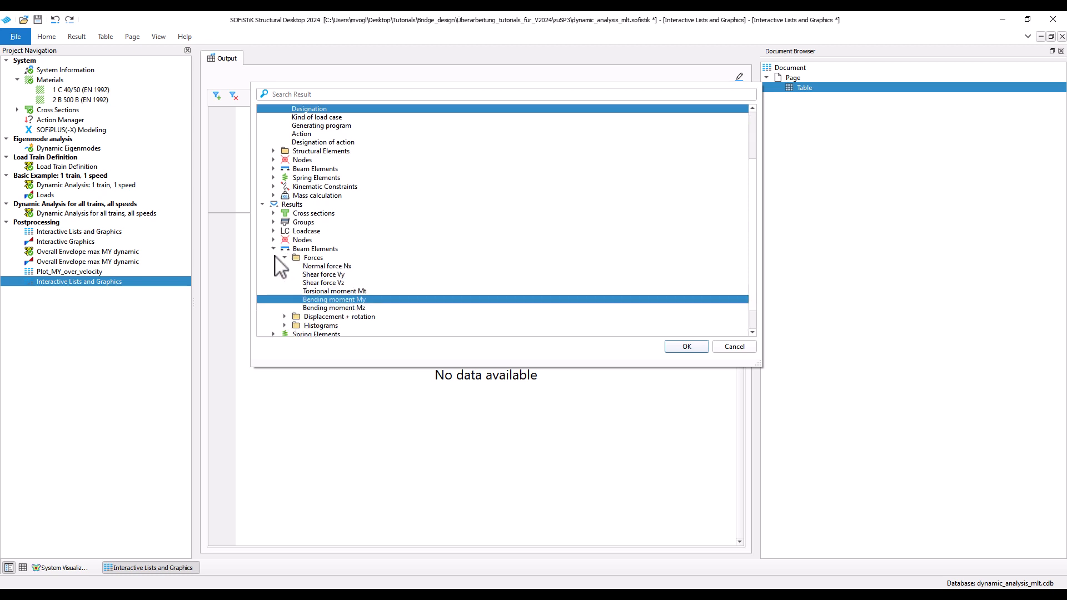
click(274, 231)
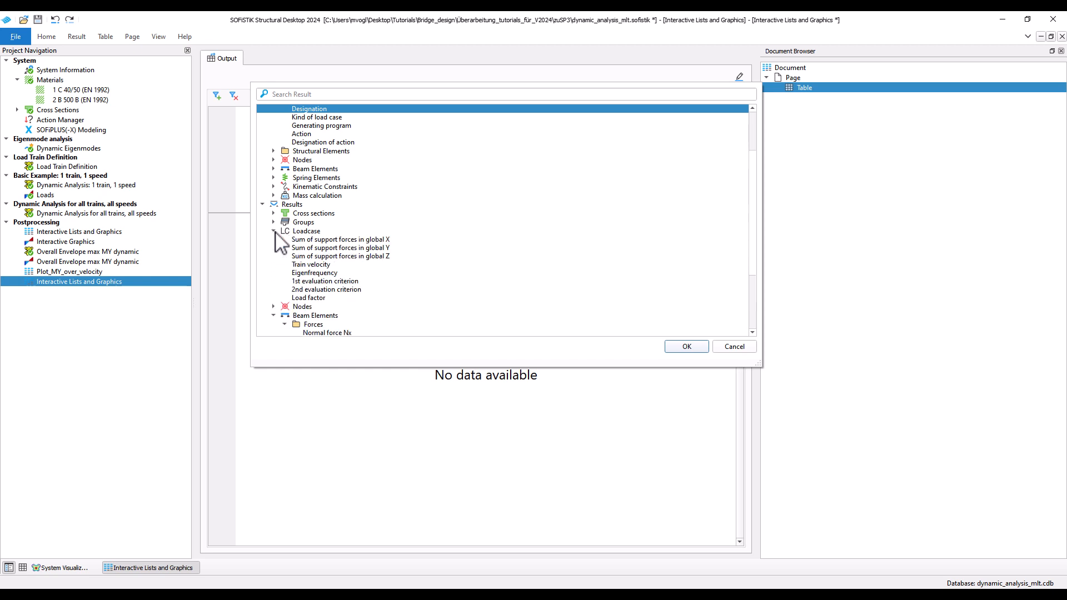
click(325, 265)
scroll(446, 308, down, 4)
scroll(446, 308, up, 4)
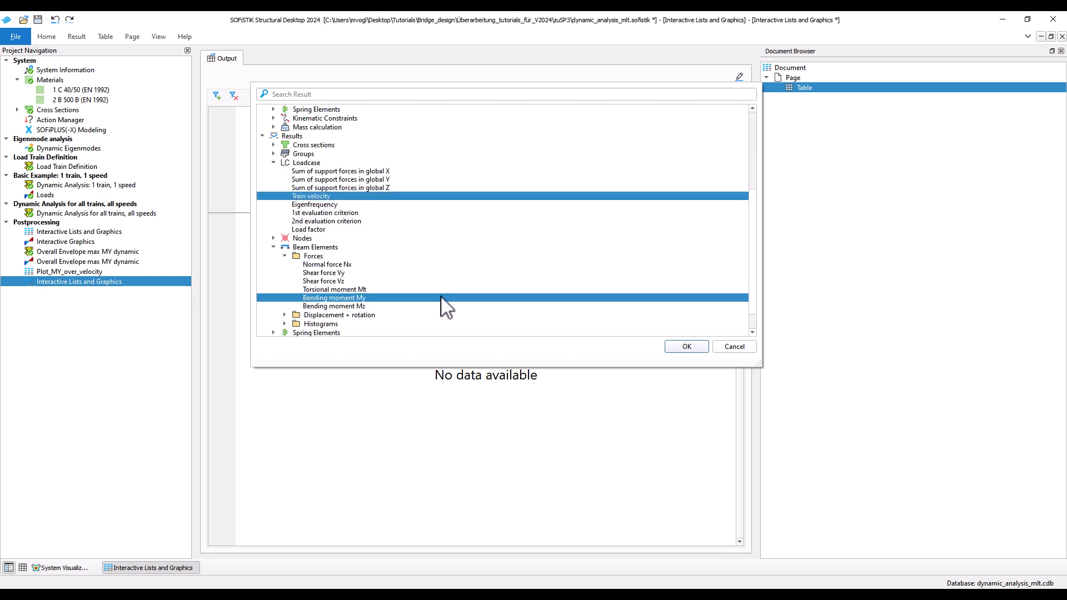
click(672, 348)
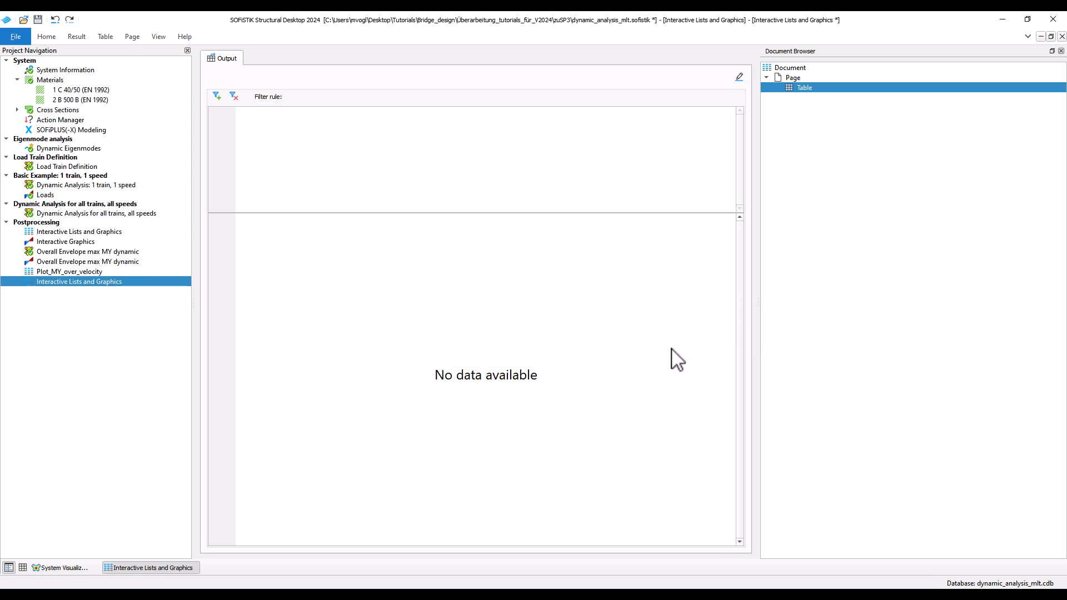
Select load cases 10001 to 10021 and 10101 to 10121 for the table, leaving out the static cases 10000 and 10100.
click(78, 38)
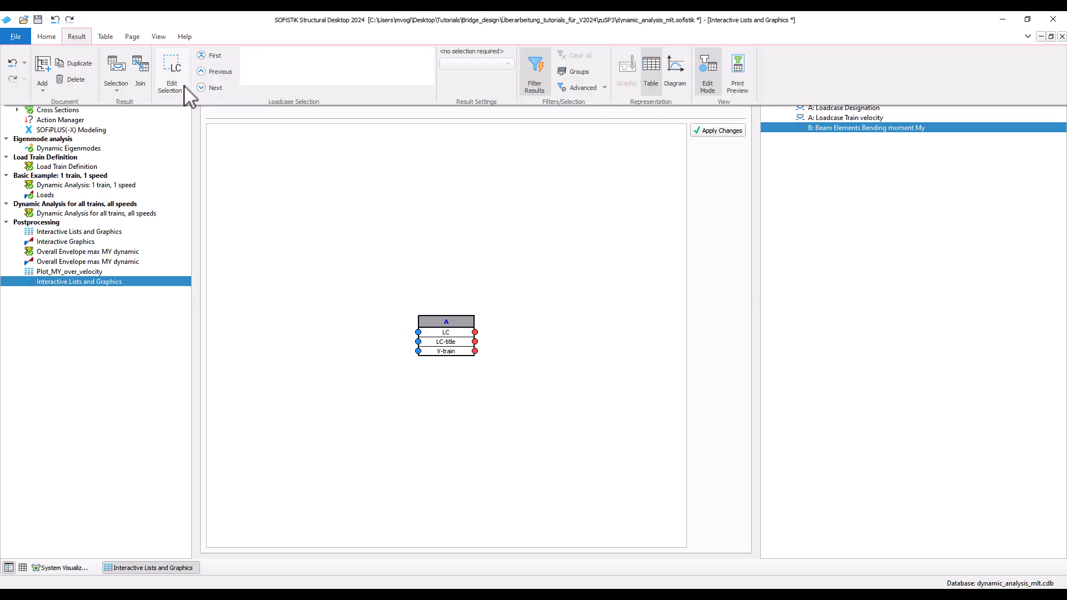
click(182, 86)
click(167, 181)
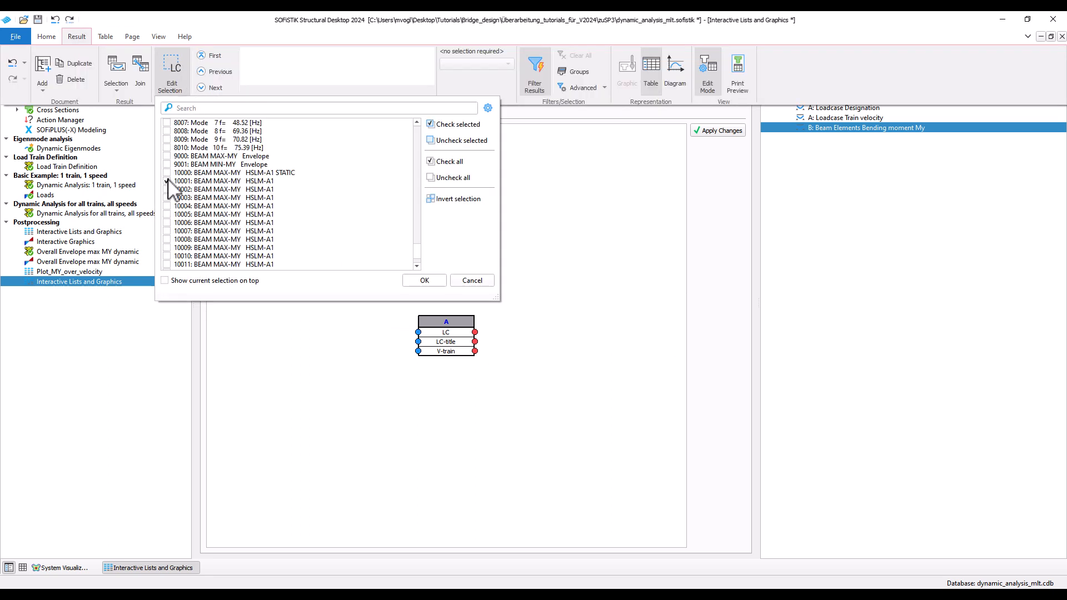
drag(170, 177, 222, 264)
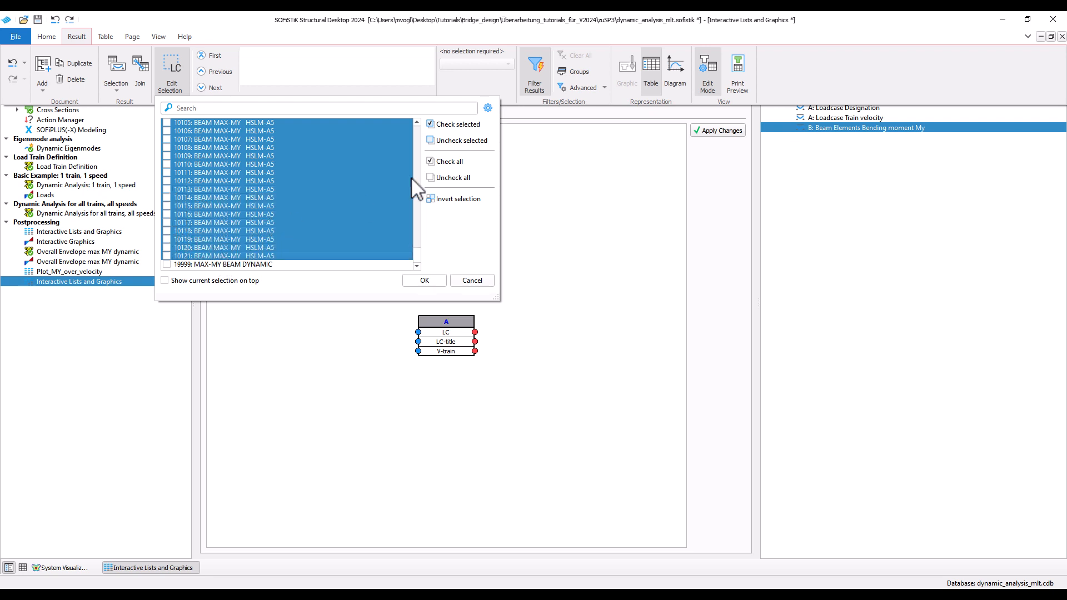
click(453, 124)
scroll(217, 238, up, 6)
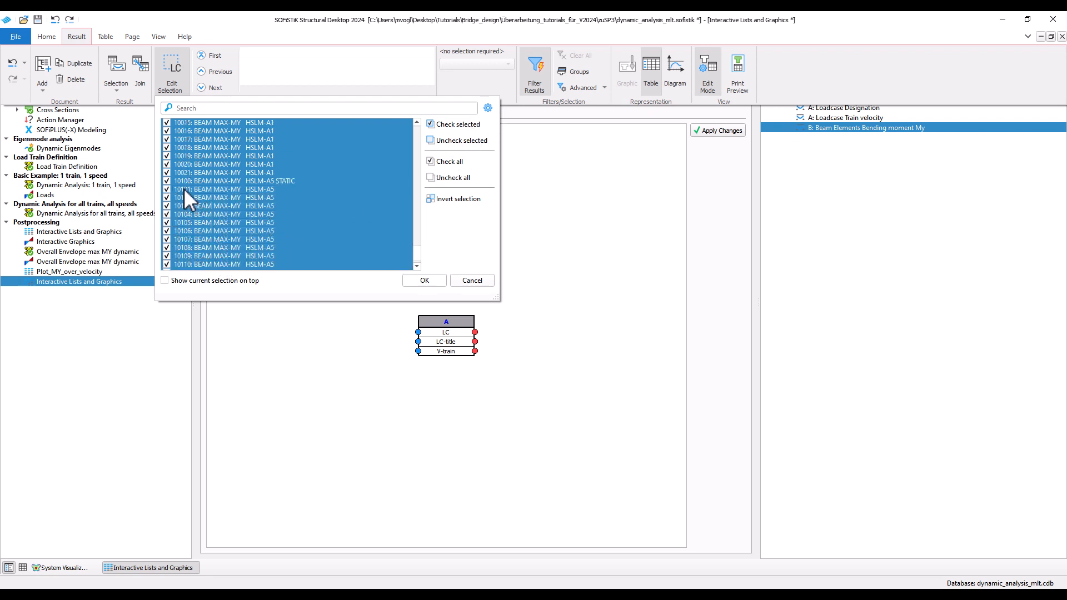
click(167, 179)
scroll(170, 181, up, 7)
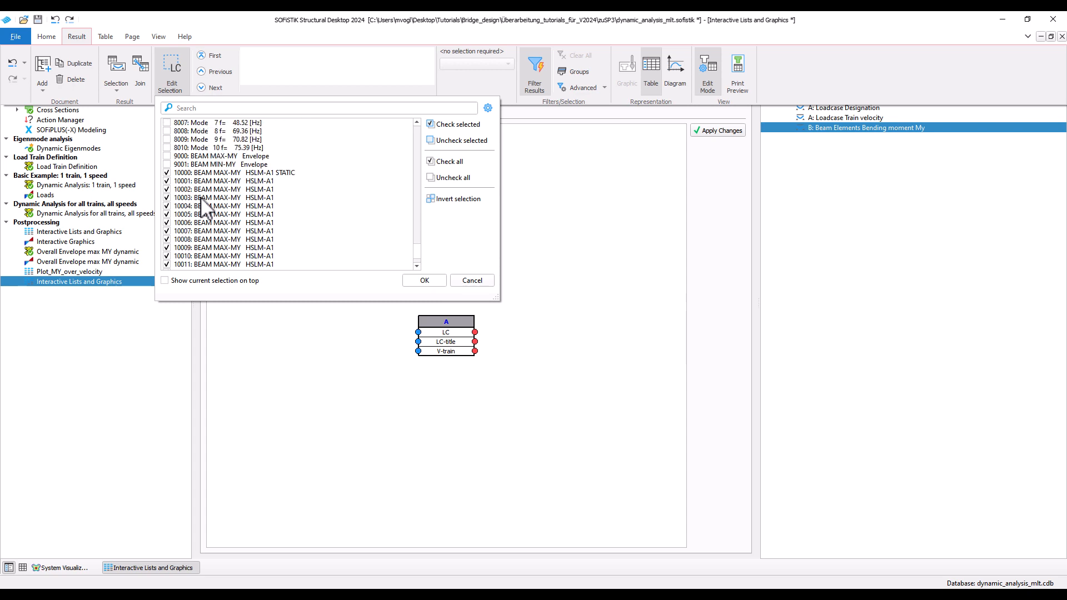
click(426, 280)
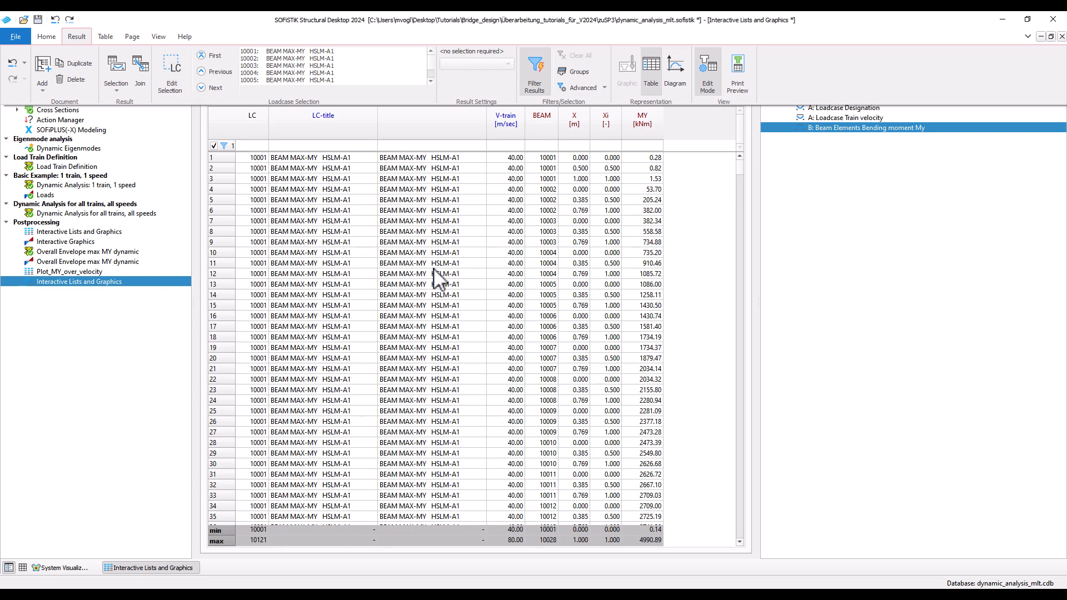
Filter the result table to beam 10012 at distance X = 0.
click(545, 144)
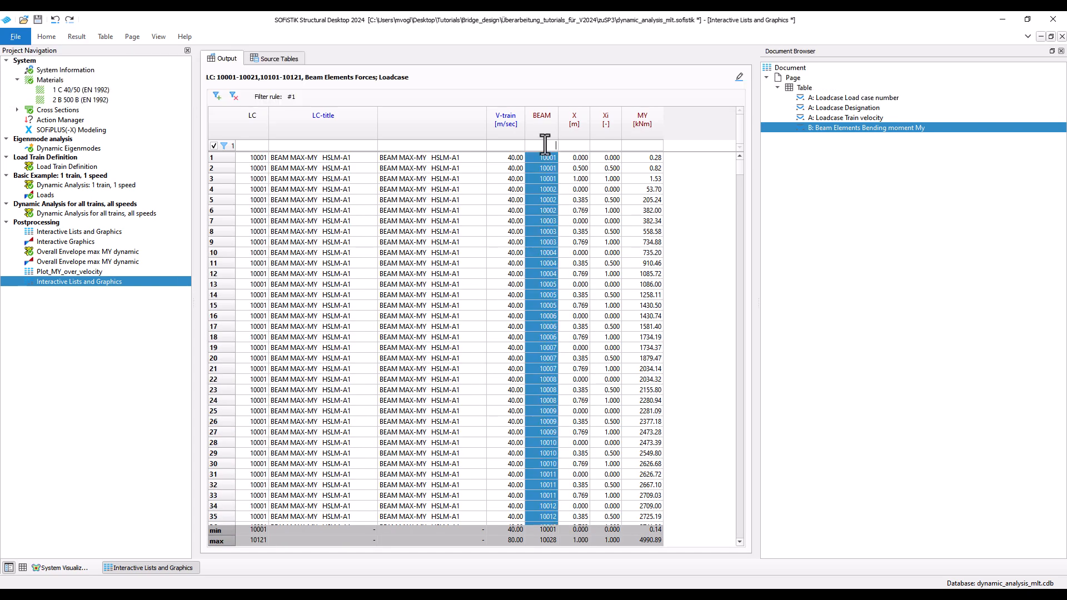
text(1)
key(Return)
text(00)
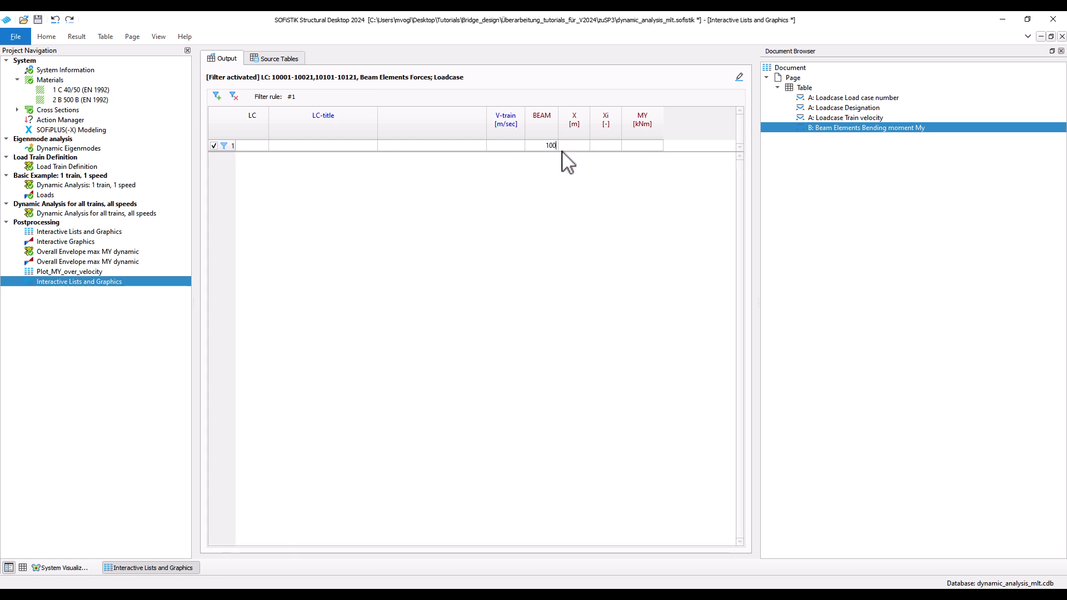
text(12)
click(573, 146)
text(0)
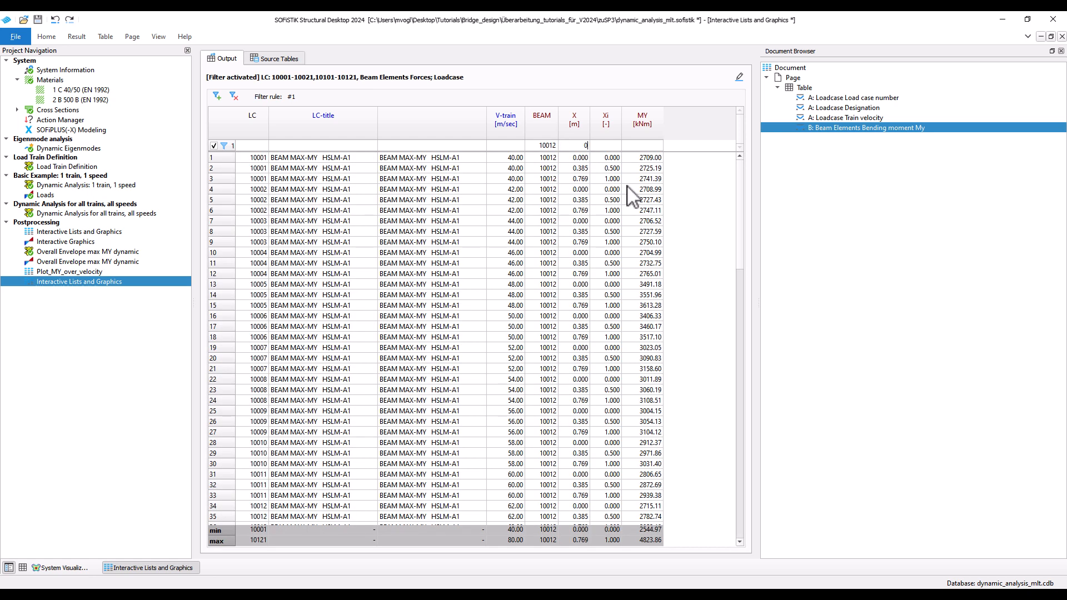
key(Return)
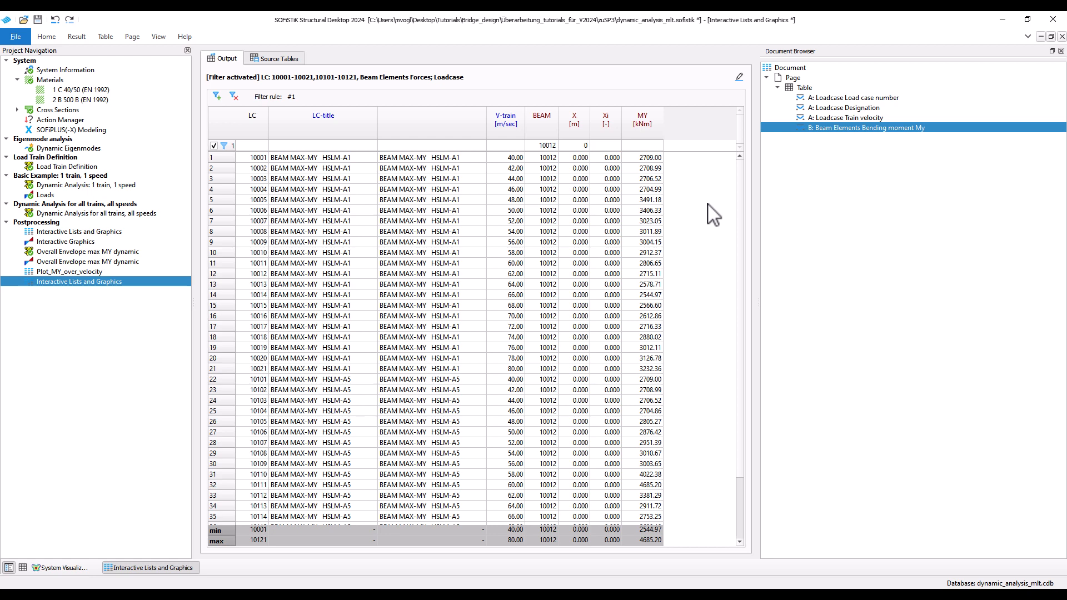
Represent the results as a diagram with V-train on the X axis, MY on the Y axis and LC-title as the graph definition.
click(88, 39)
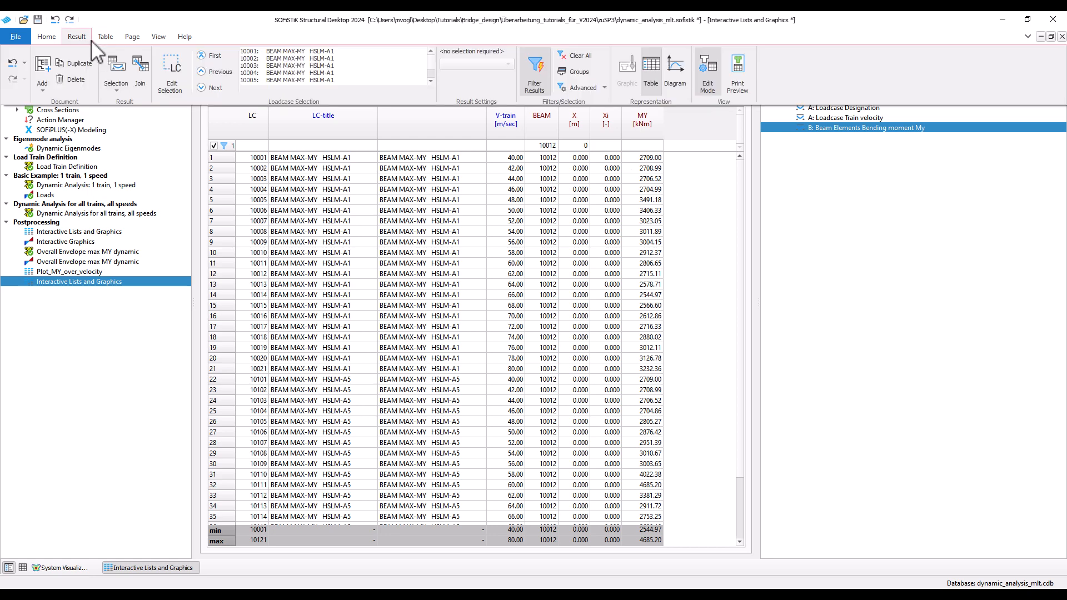
click(684, 71)
click(137, 36)
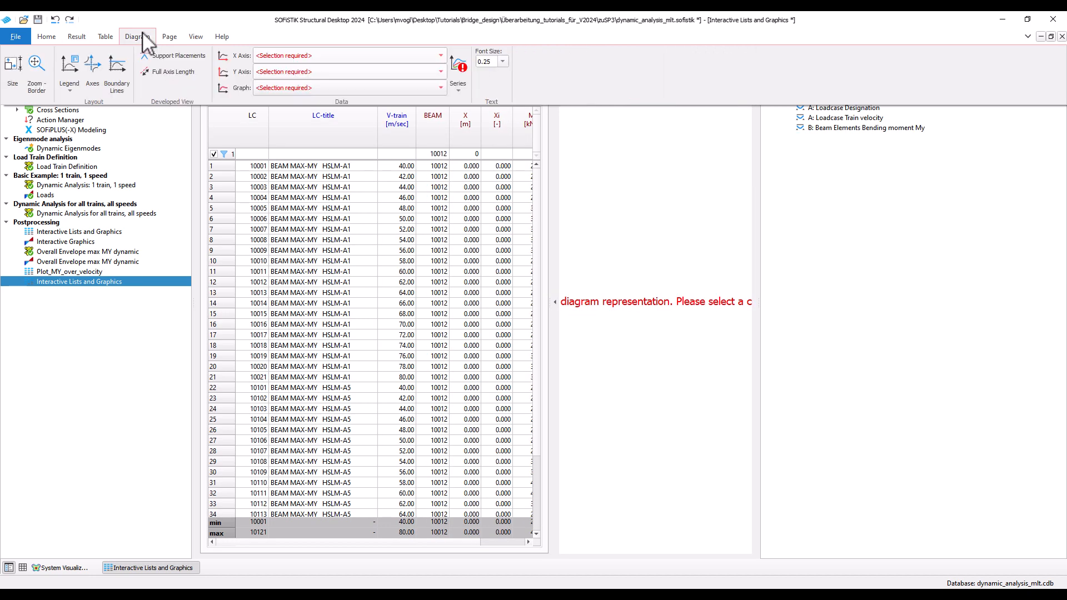
click(287, 56)
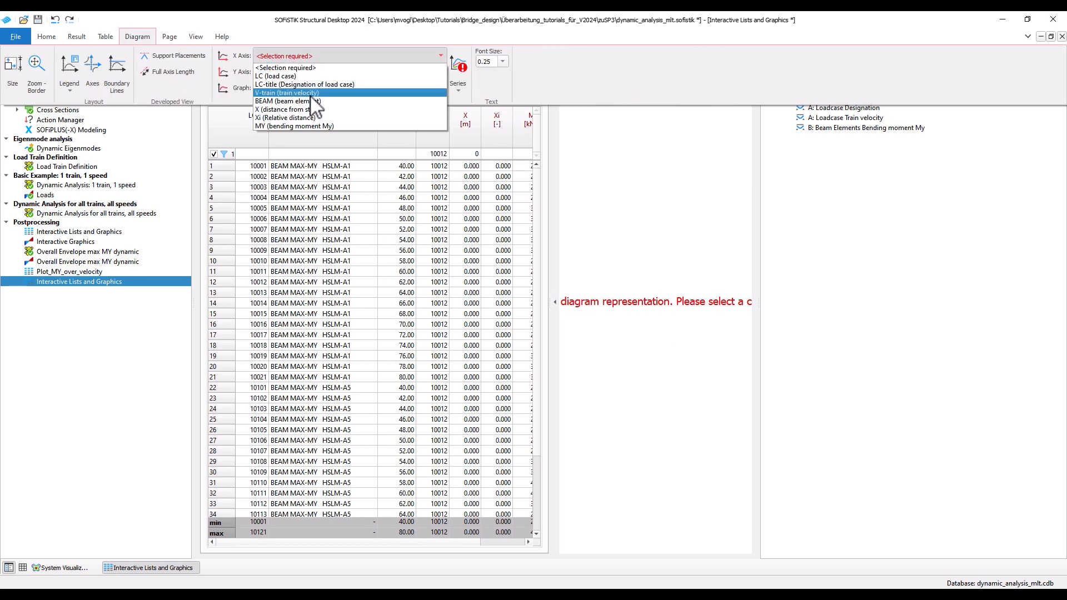
click(286, 93)
click(311, 73)
click(314, 142)
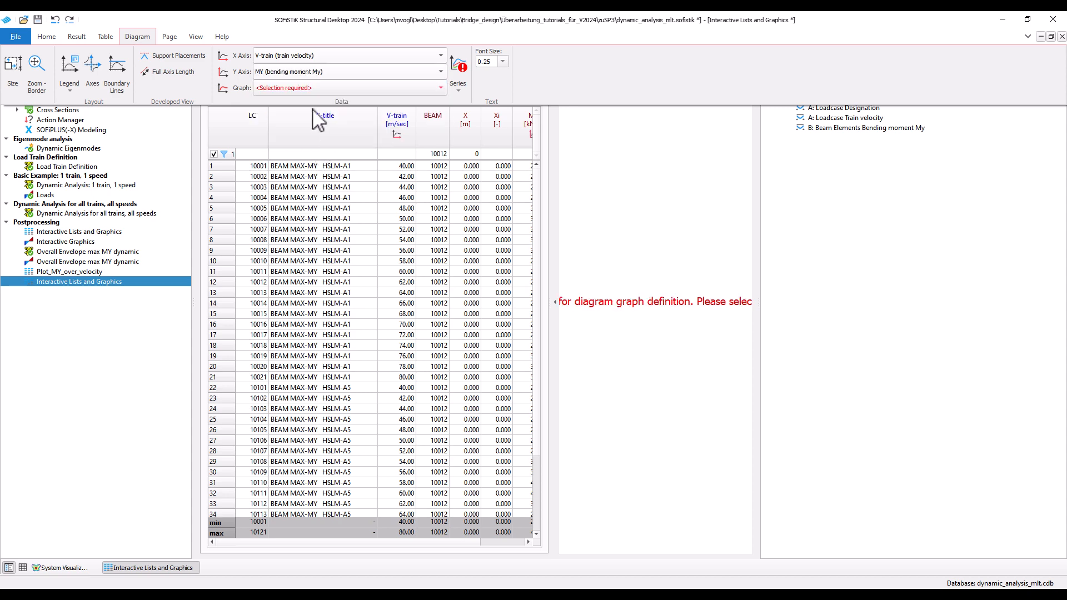
click(316, 88)
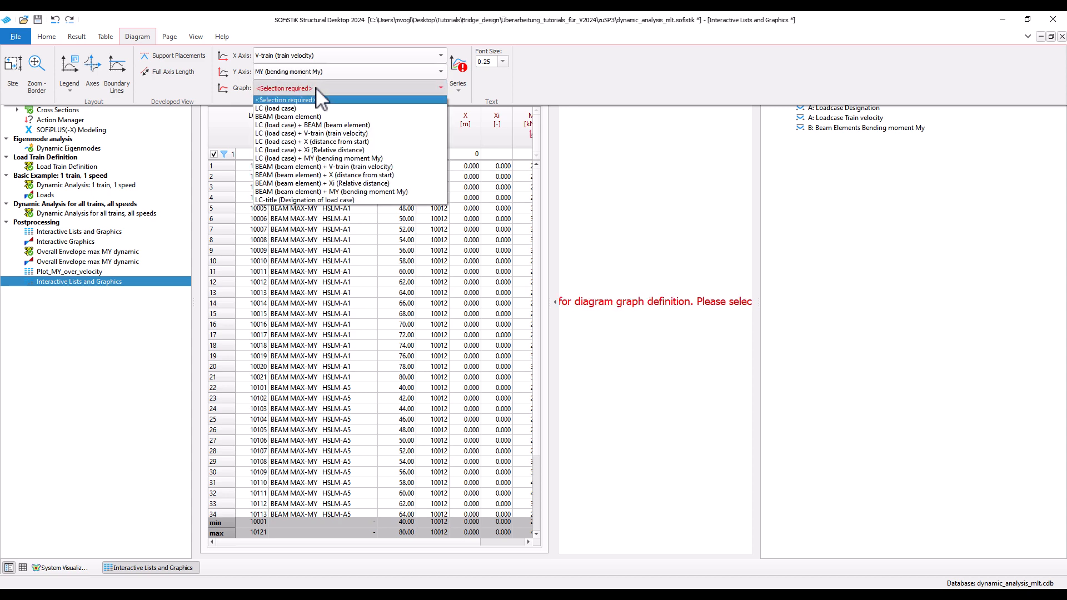
click(368, 200)
Include both series BEAM MAX-MY HSLM-A1 and BEAM MAX-MY HSLM-A5 in the diagram.
click(458, 91)
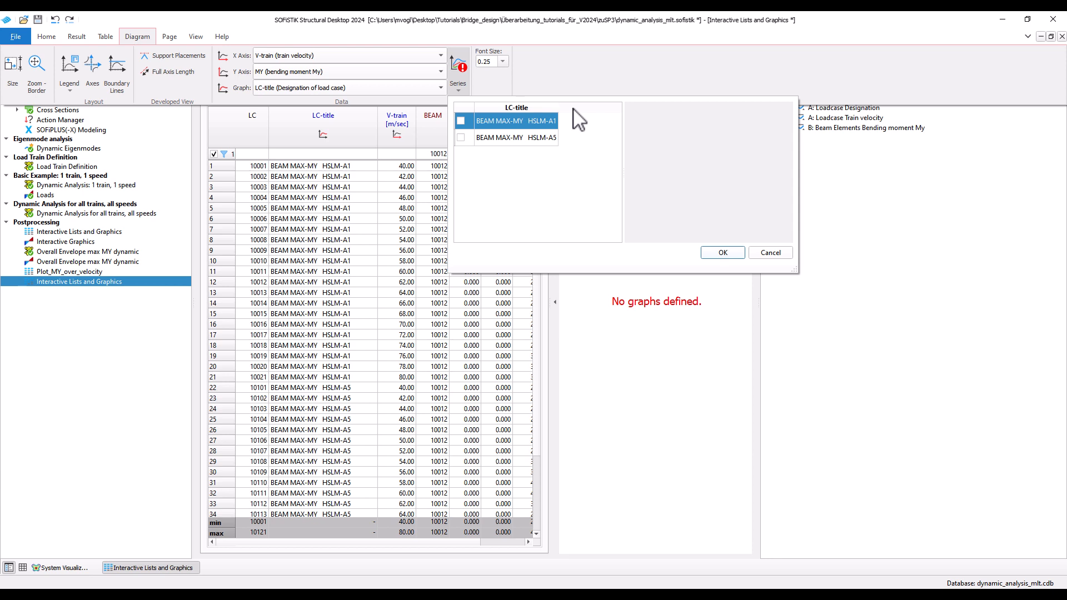
click(463, 121)
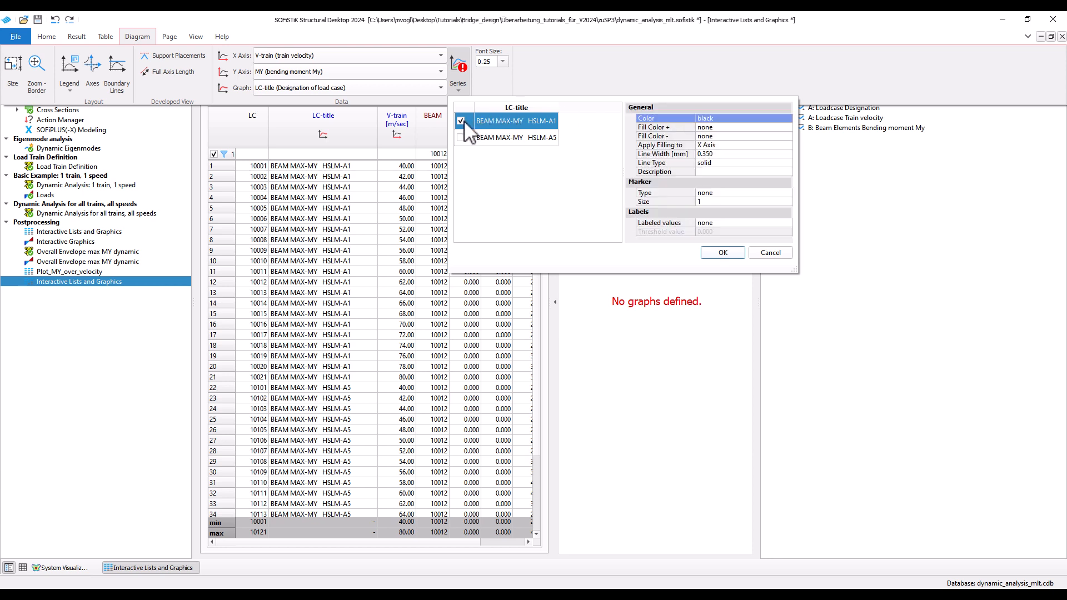
click(486, 140)
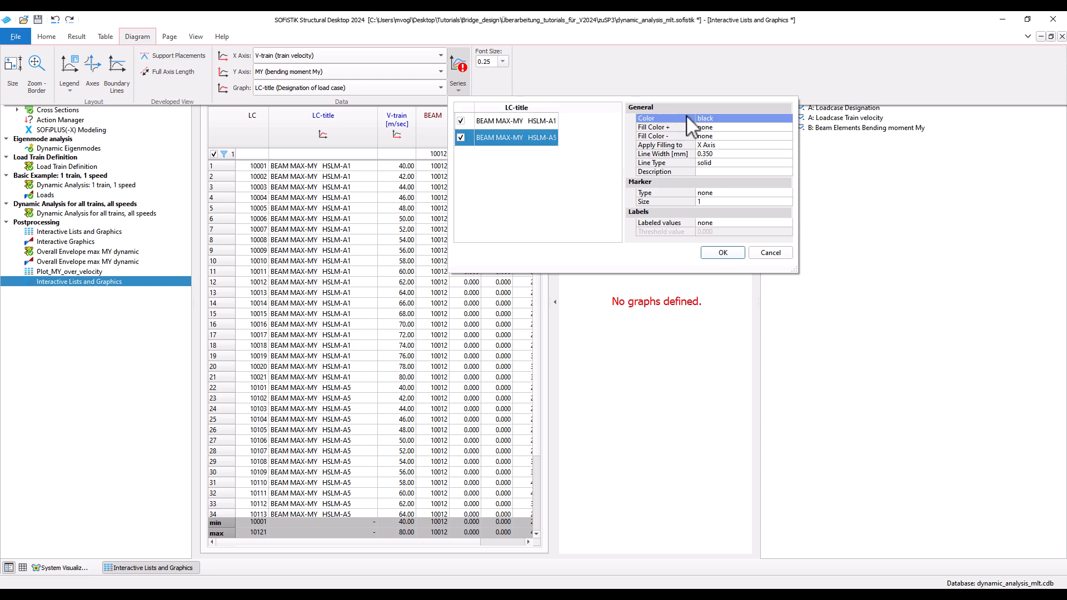
Format the HSLM-A5 series as a red dashed line and collapse the table beside the diagram.
click(710, 119)
click(717, 137)
click(713, 163)
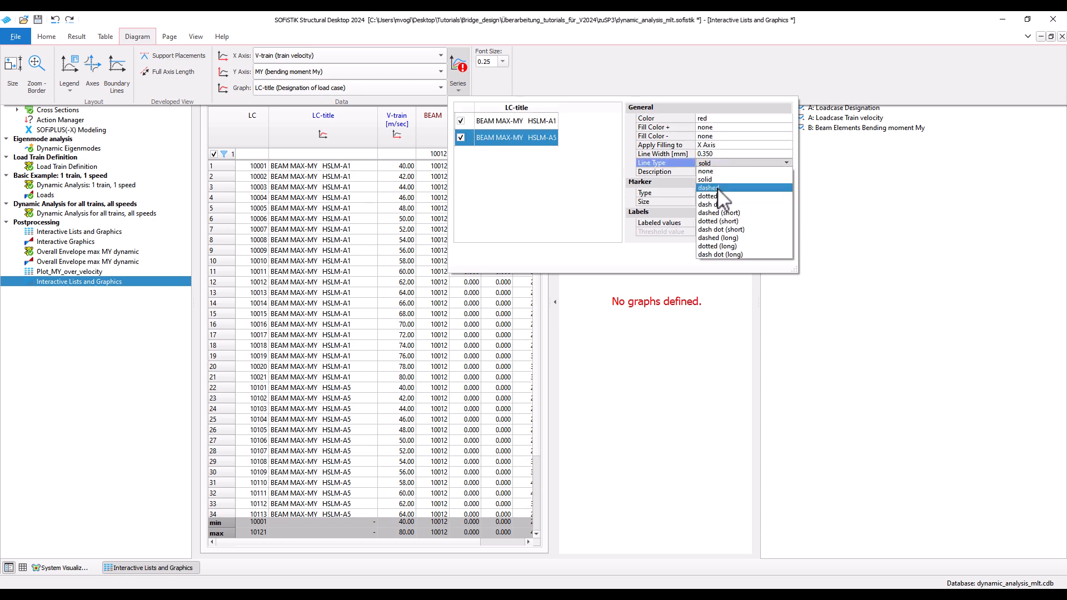
click(718, 188)
click(727, 254)
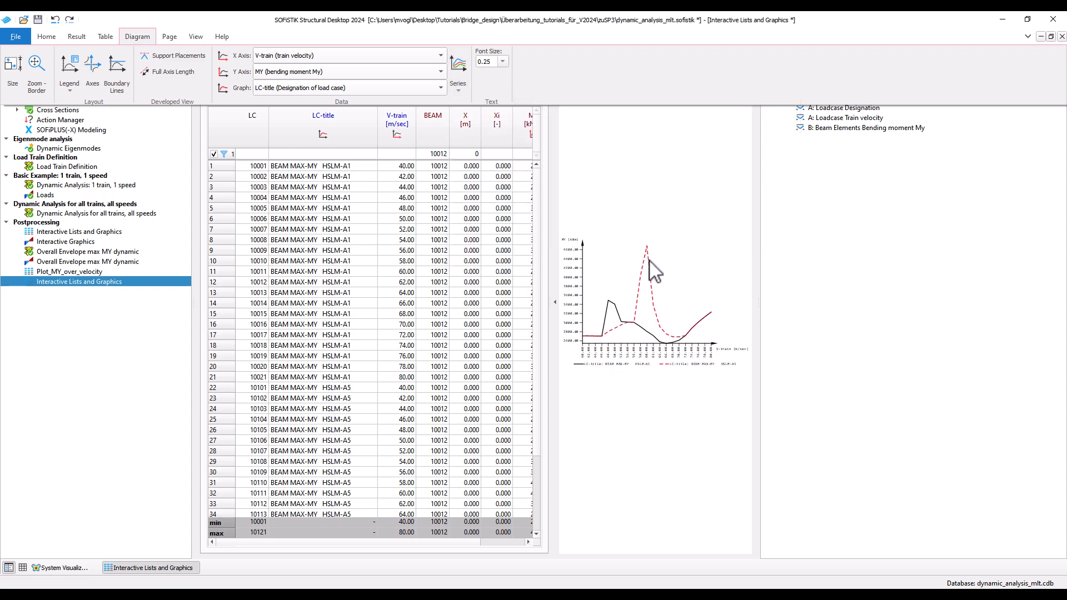
click(554, 302)
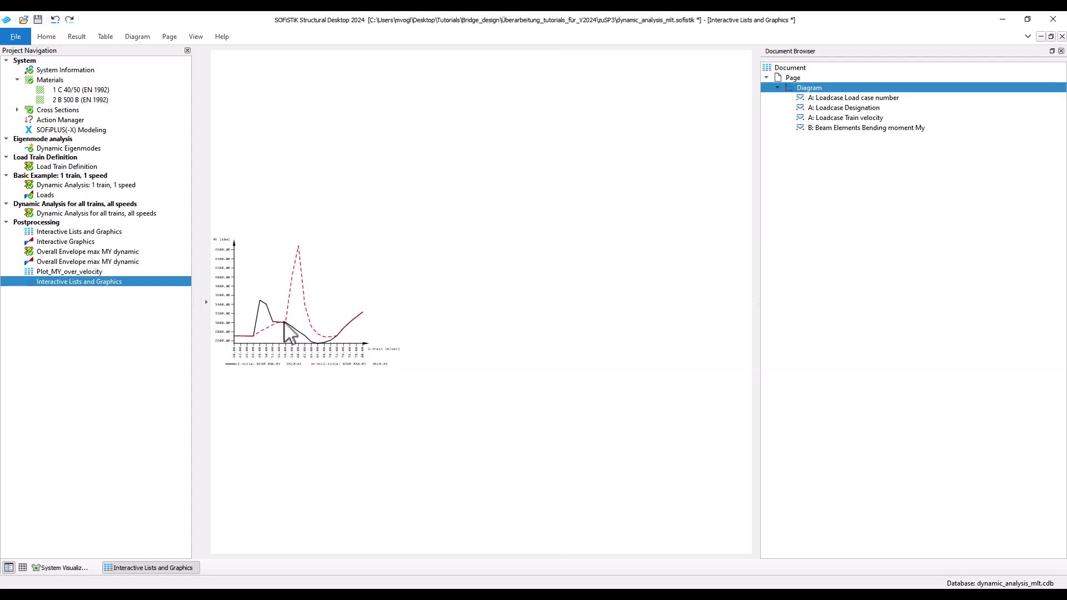